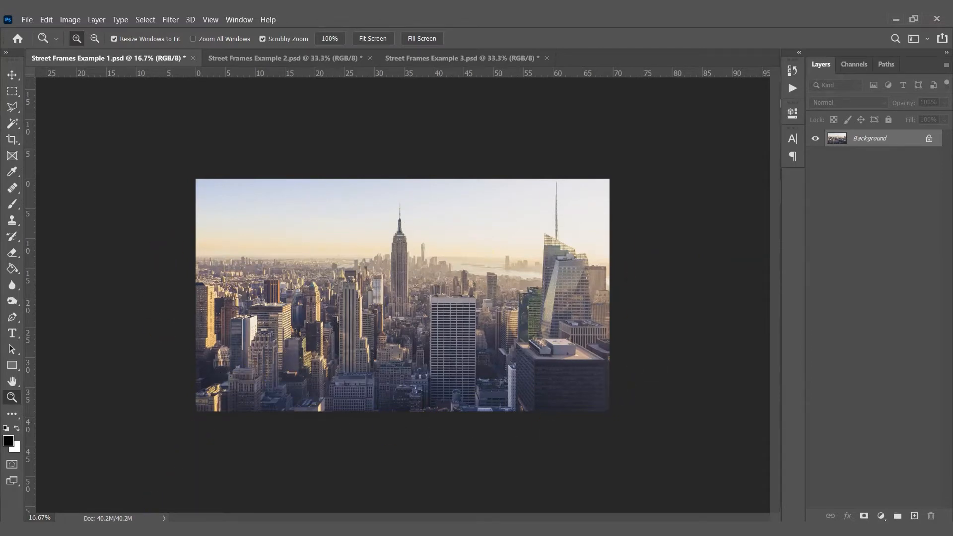
Switch to File Explorer, narrow its window beside the skyline document, and open the Landscape "2. Backlight" folder
key(alt+Tab)
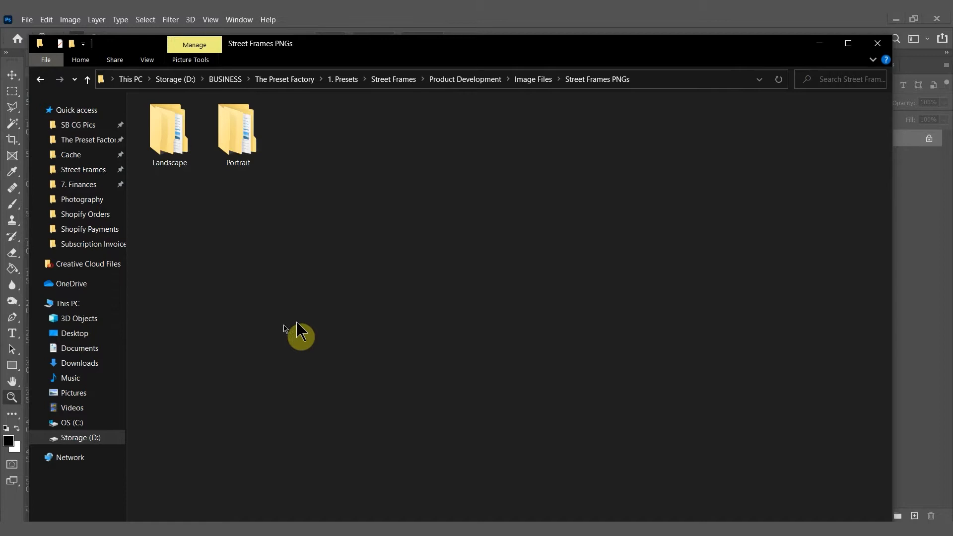
drag(892, 268, 367, 272)
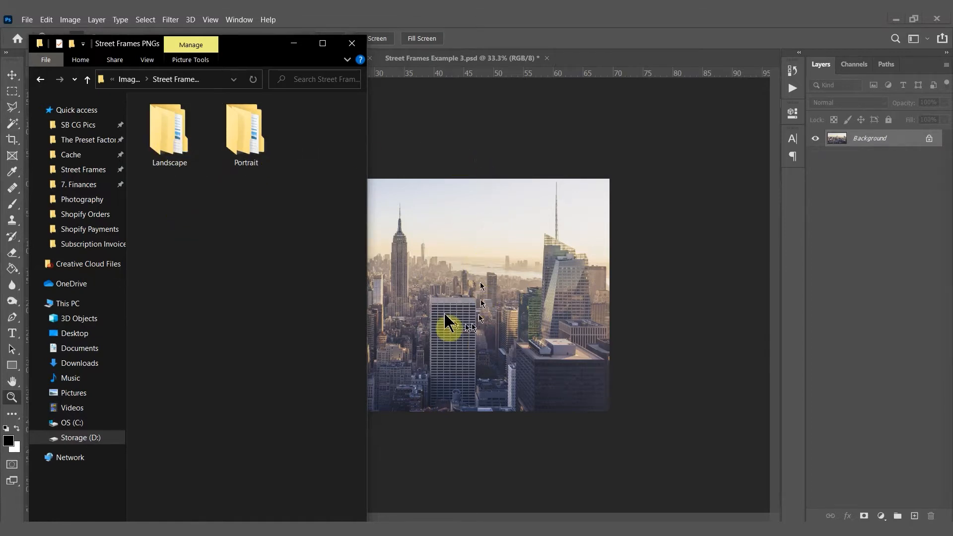
double_click(168, 133)
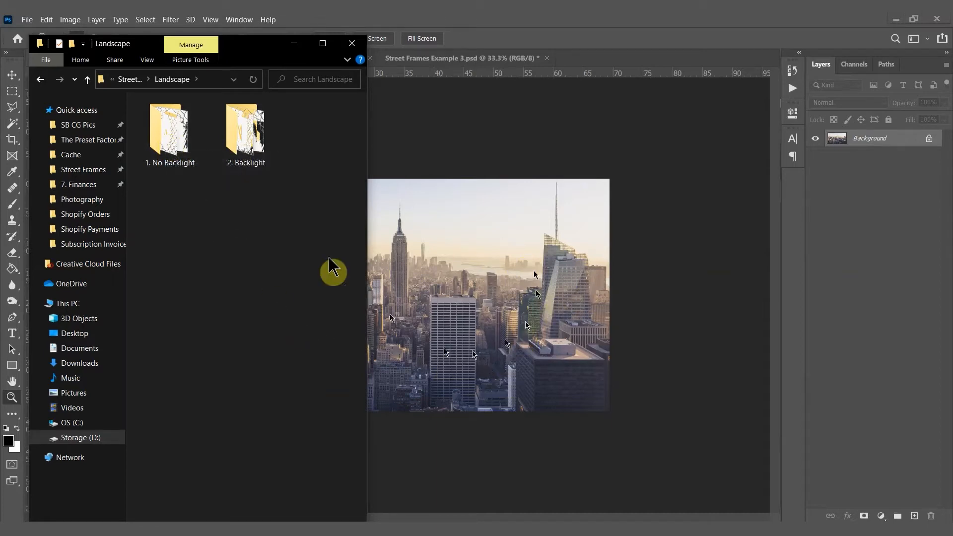
double_click(260, 151)
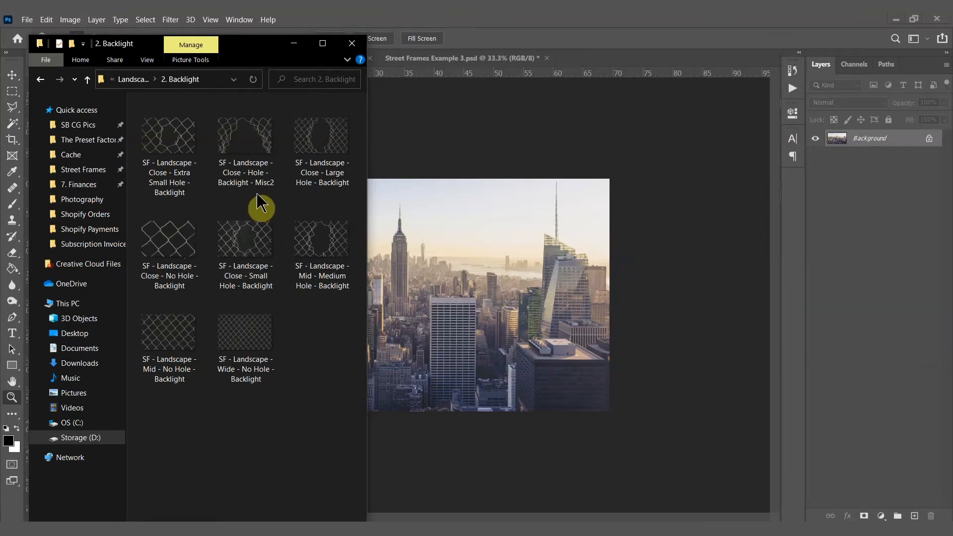
mouse_move(259, 193)
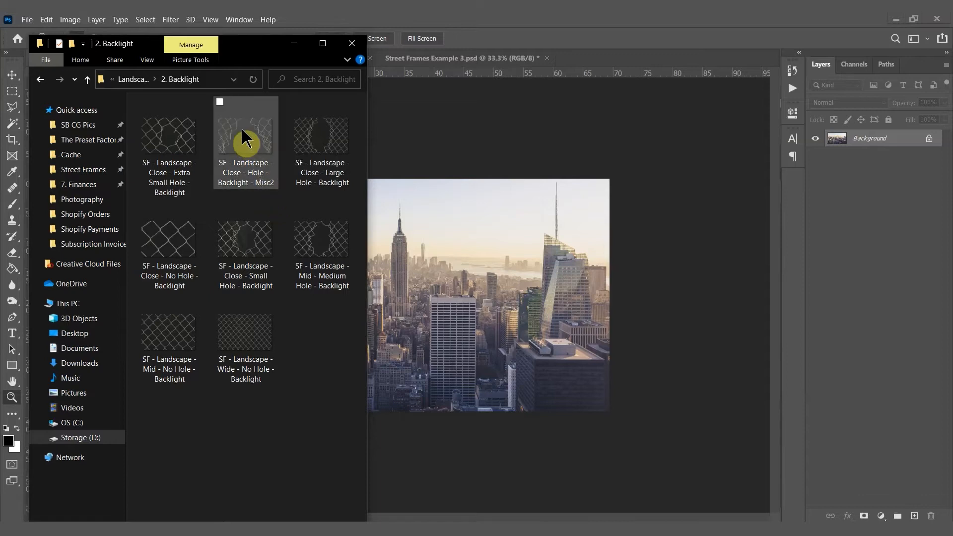
Place the "SF - Landscape - Close - Hole - Backlight - Misc2" fence image over the skyline, scaled to about 244% and centred on the canvas
drag(243, 139, 435, 286)
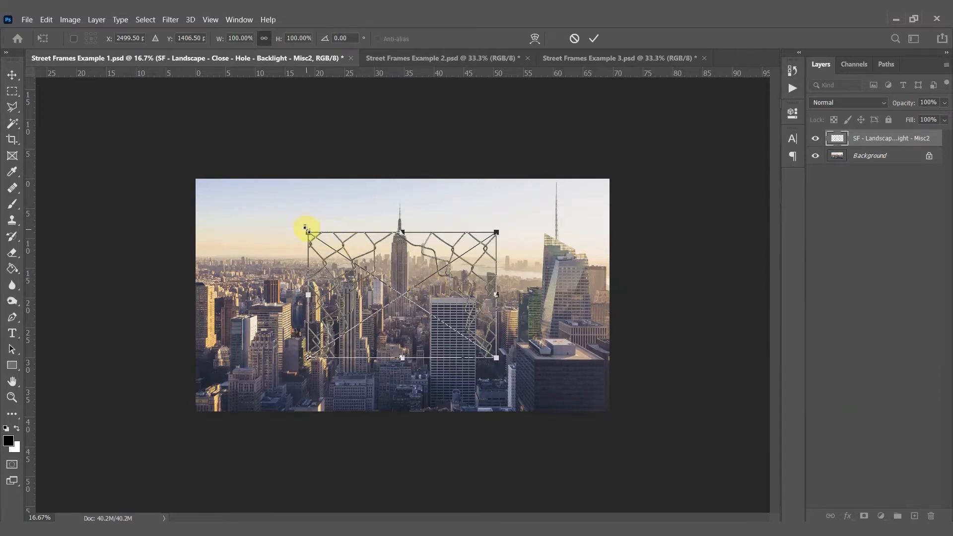
drag(306, 230, 180, 147)
drag(497, 361, 657, 433)
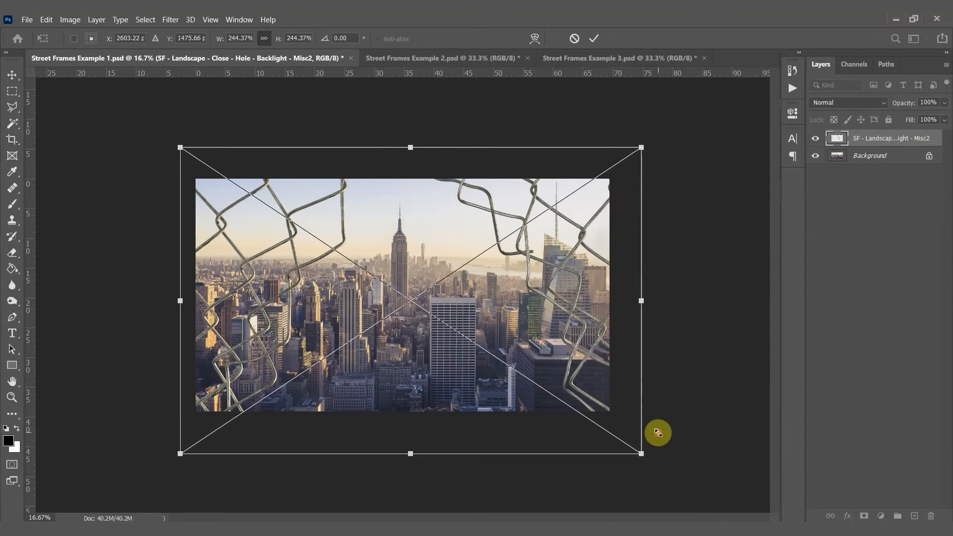
mouse_move(504, 319)
mouse_down()
mouse_move(500, 297)
mouse_move(500, 308)
mouse_up()
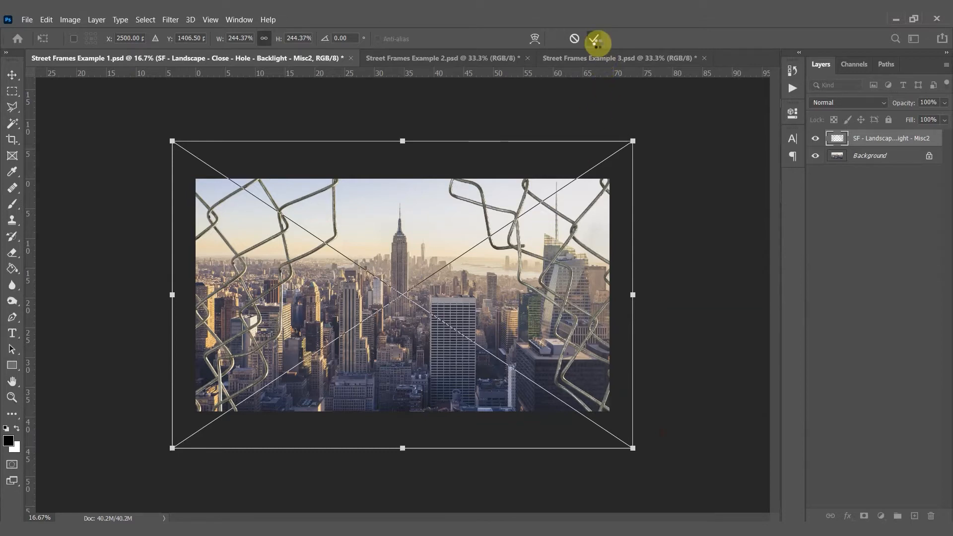
click(598, 44)
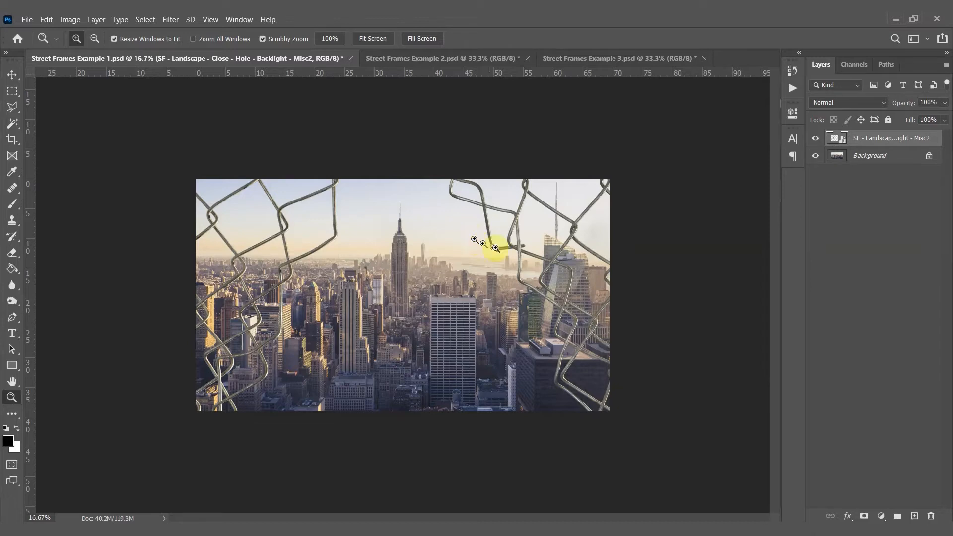
Add a Hue/Saturation adjustment layer above the fence and clip it to the fence layer
click(878, 517)
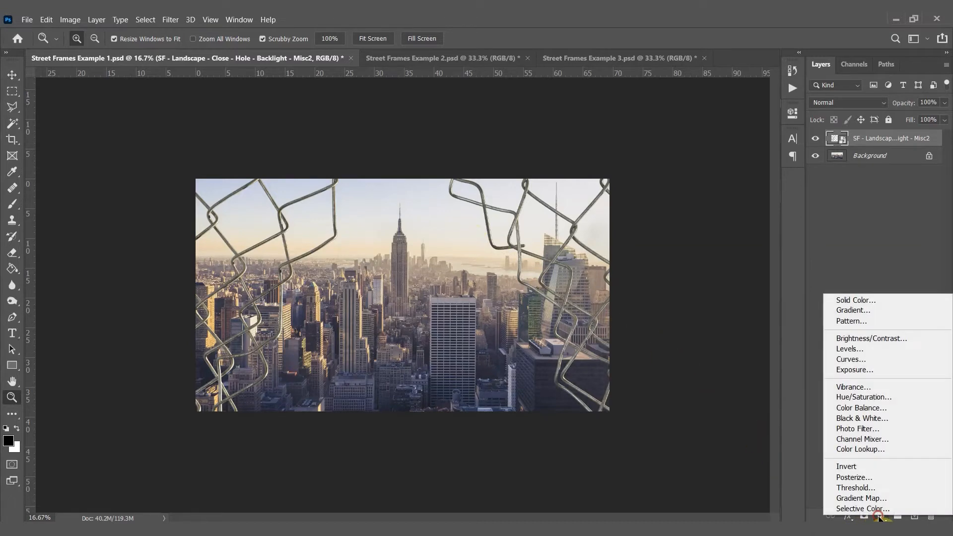
click(872, 397)
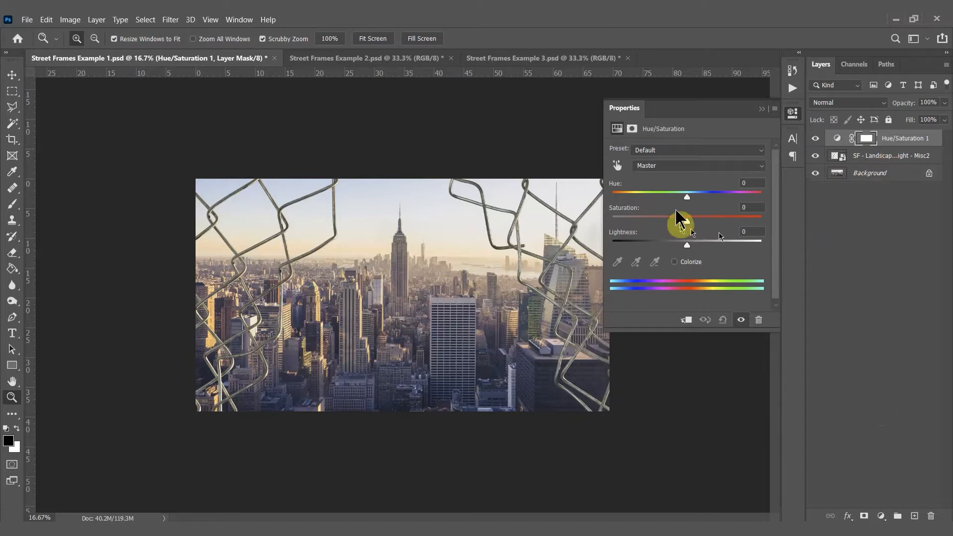
drag(689, 222, 730, 199)
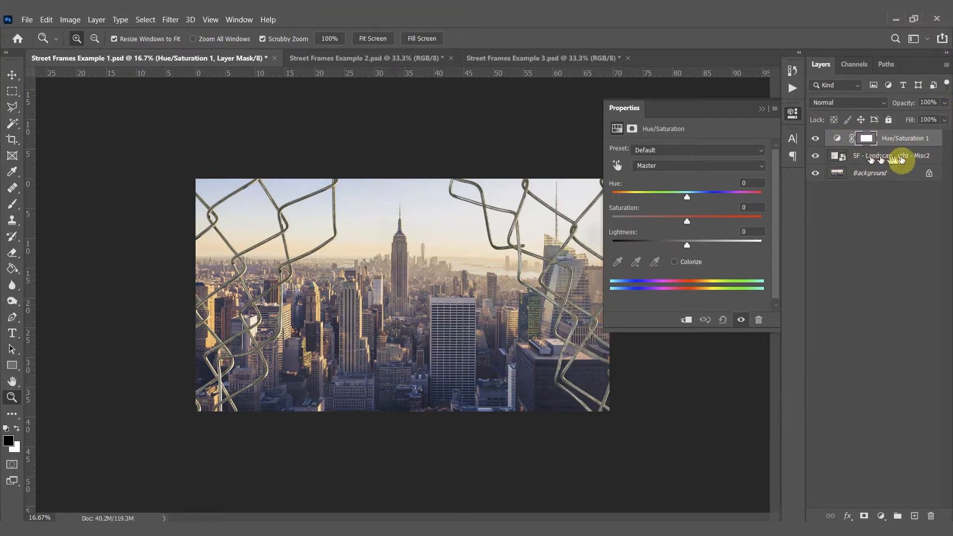
click(685, 323)
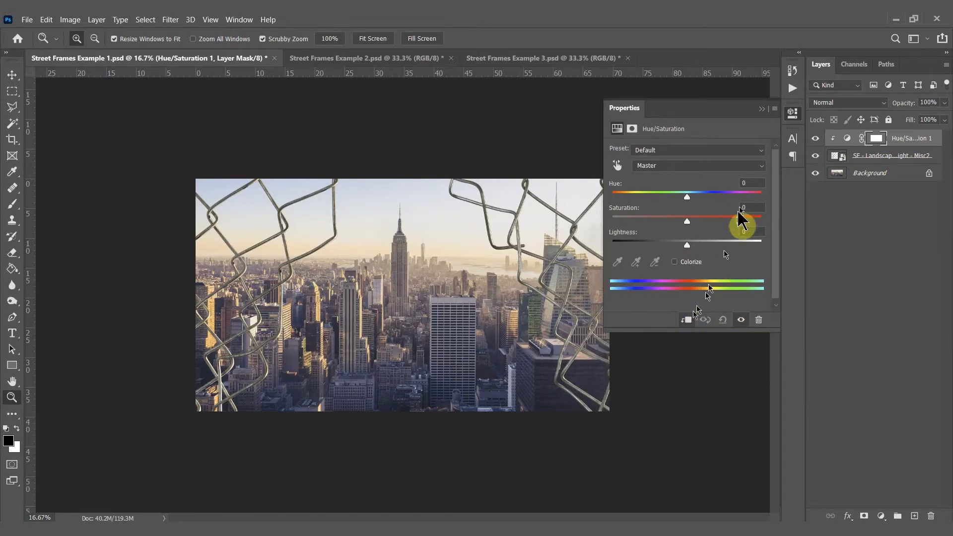
Colorize the fence through the clipped Hue/Saturation adjustment with Hue 26 and Saturation 18
mouse_move(687, 221)
mouse_down()
mouse_move(750, 222)
mouse_move(621, 222)
mouse_move(759, 225)
mouse_move(640, 223)
mouse_move(734, 223)
mouse_move(690, 226)
mouse_up()
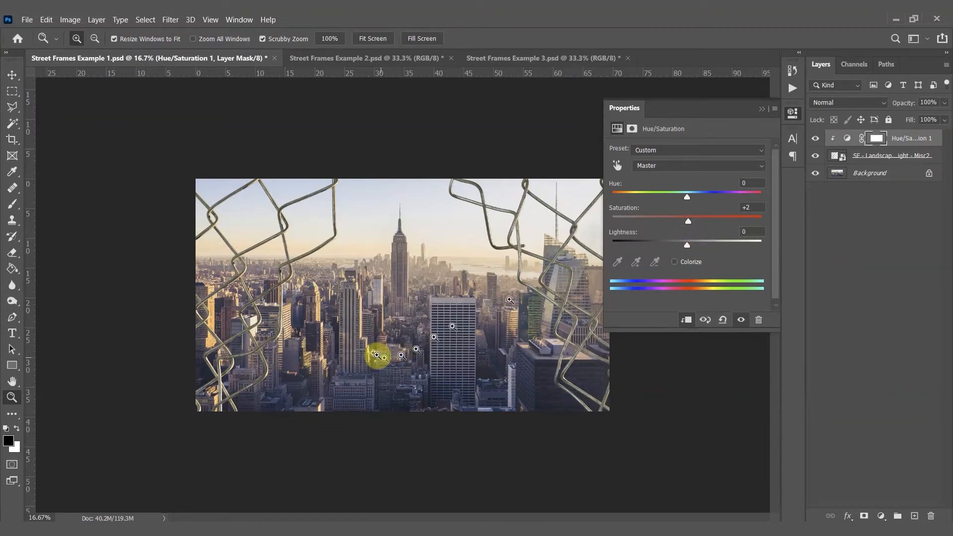
click(693, 261)
drag(614, 197, 624, 196)
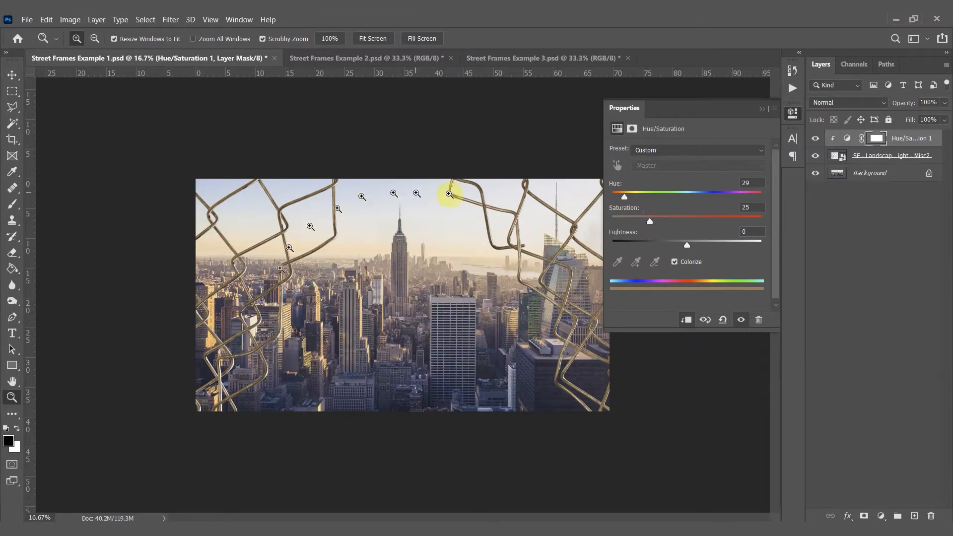
drag(625, 196, 623, 197)
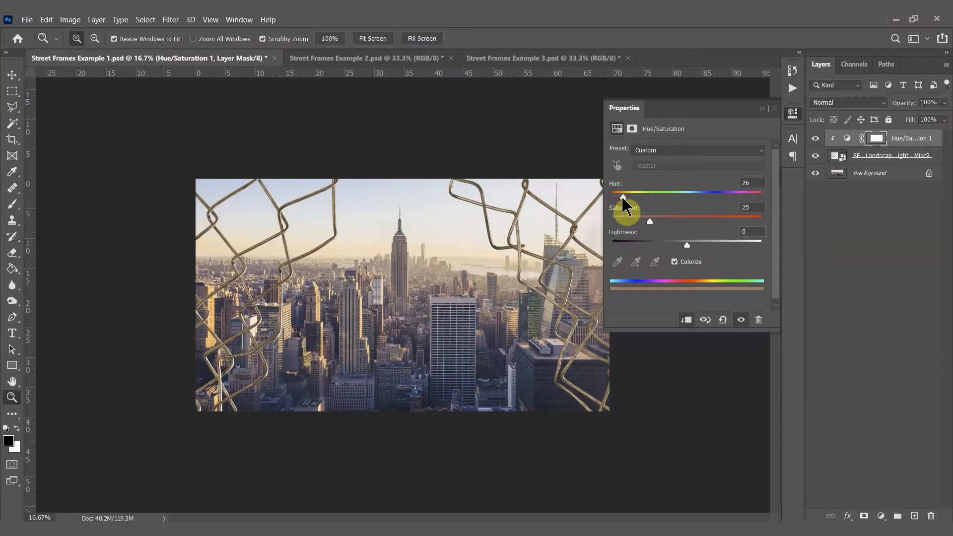
drag(649, 221, 638, 222)
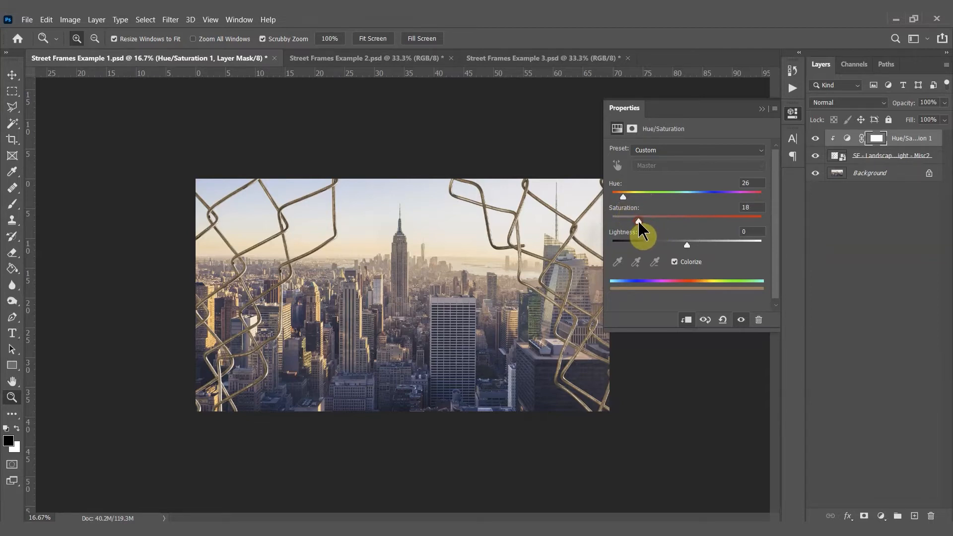
click(761, 109)
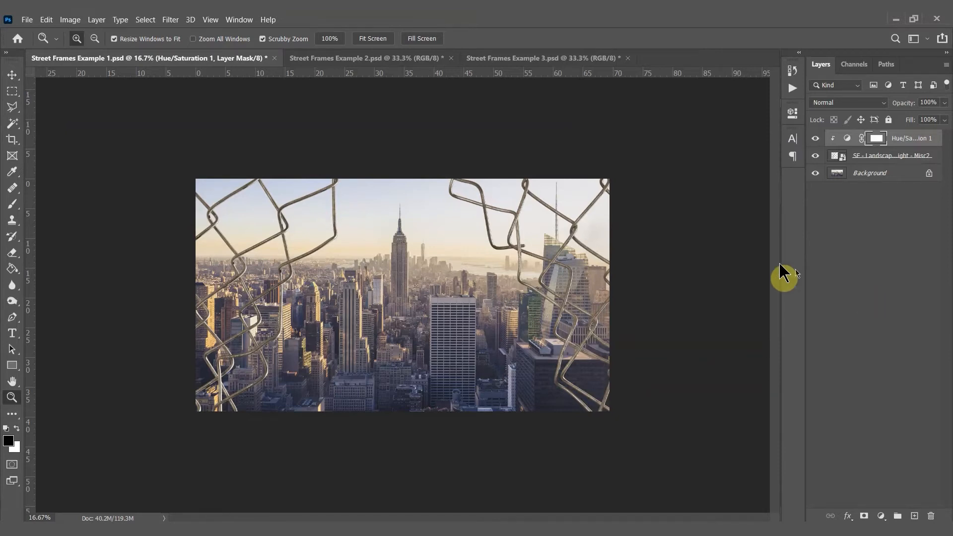
Create a new layer on top and prepare a soft 1800 px brush with black as the foreground color
click(916, 516)
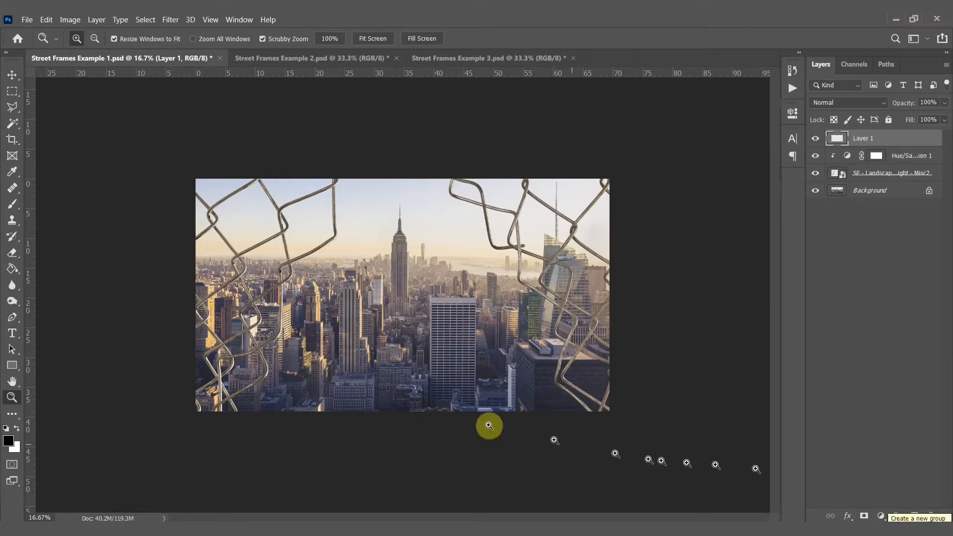
click(12, 203)
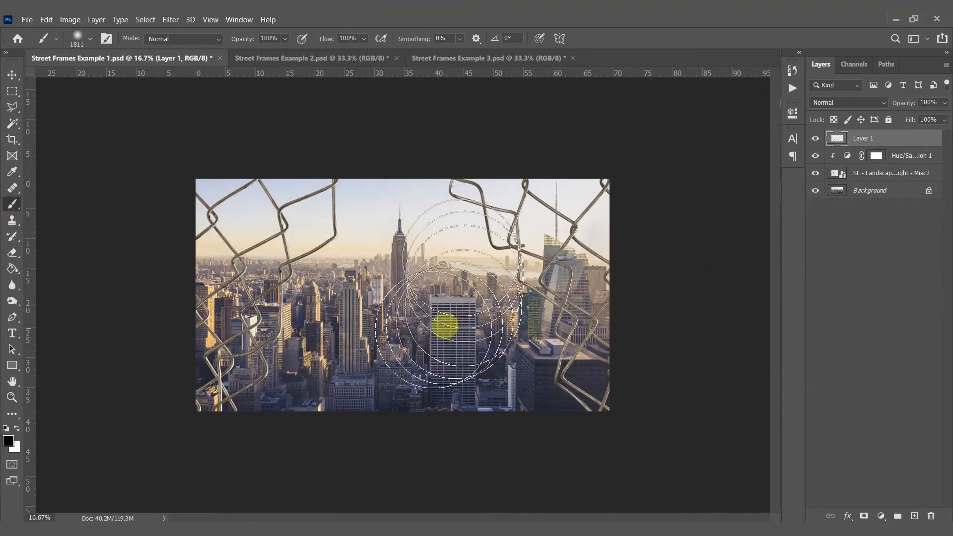
click(90, 39)
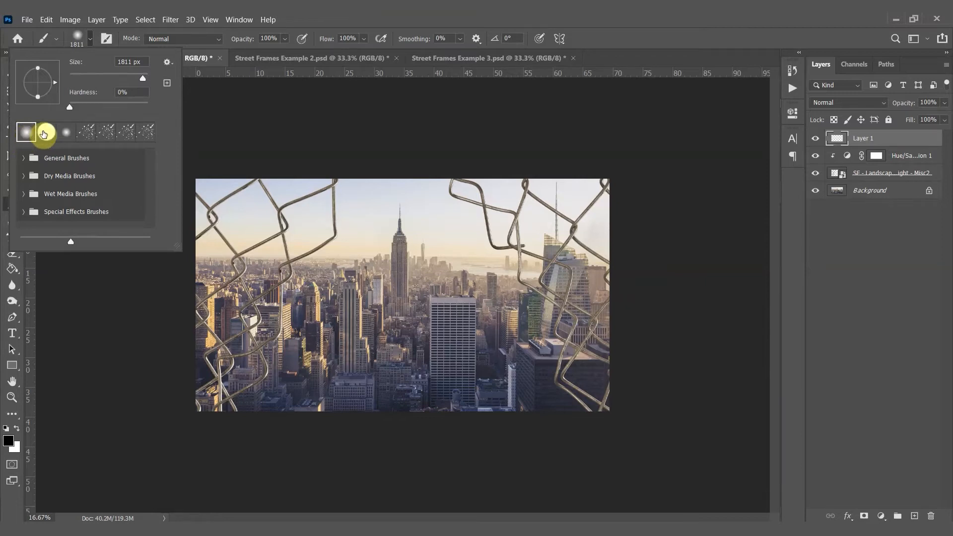
drag(142, 78, 143, 79)
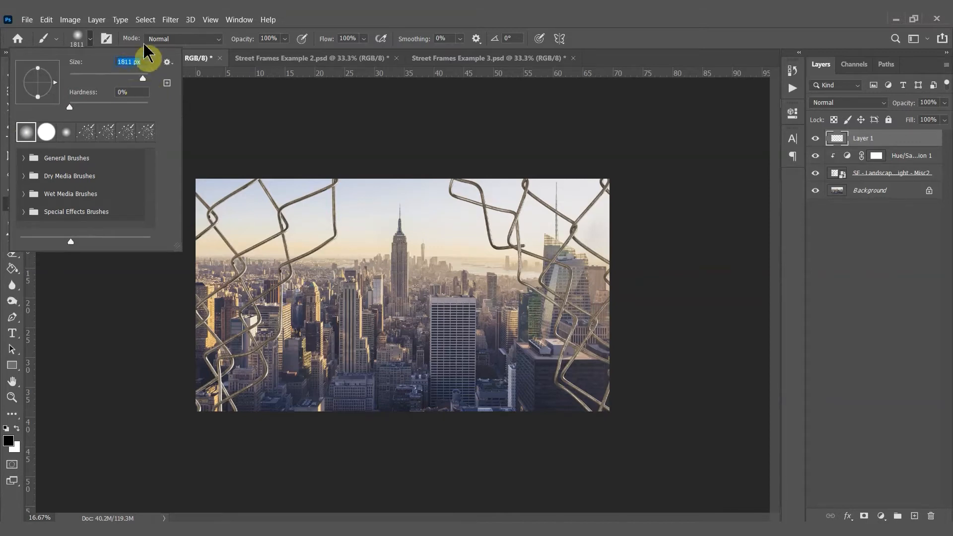
text(1800)
key(Return)
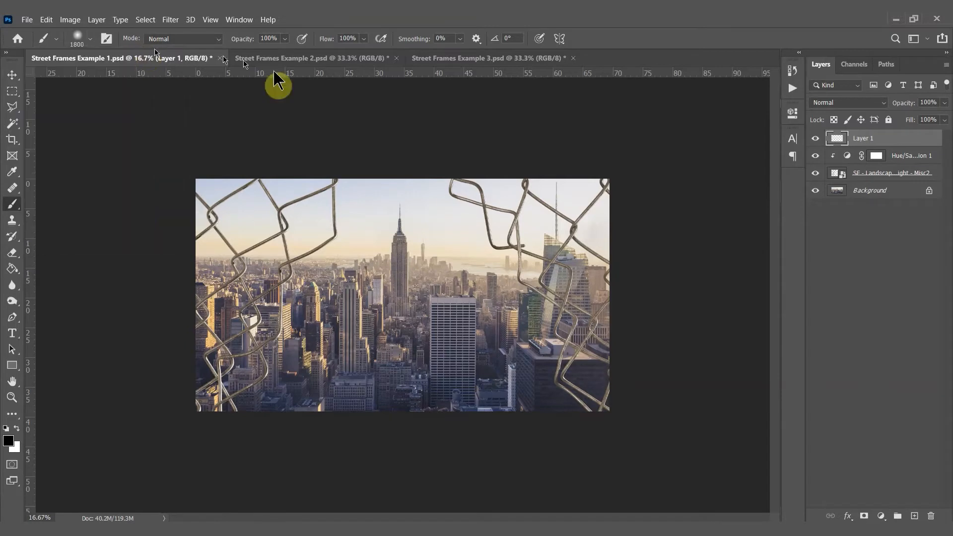
click(8, 440)
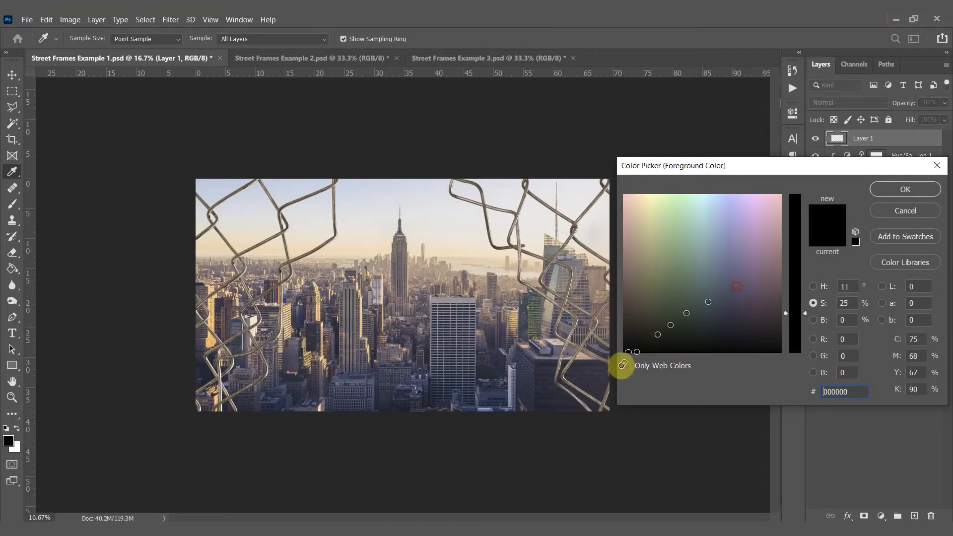
click(911, 192)
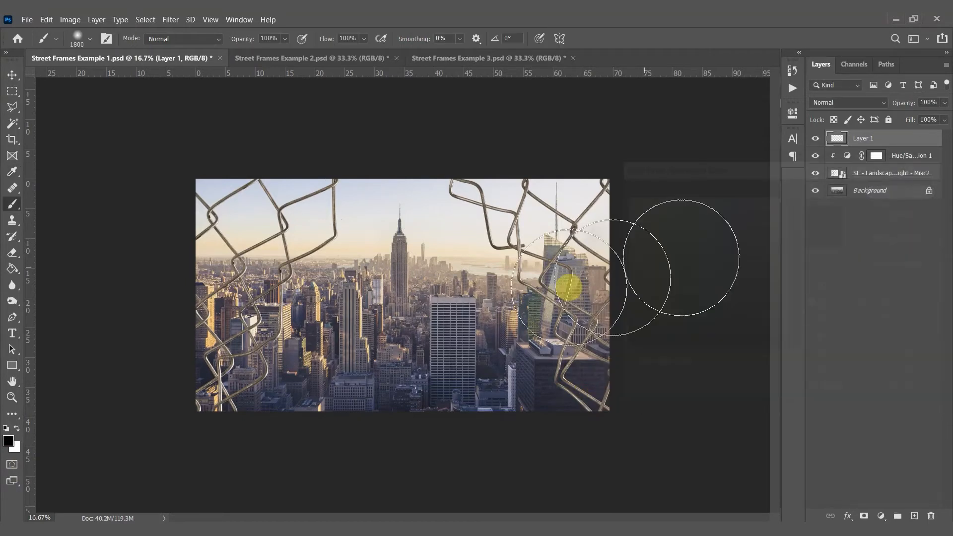
mouse_move(452, 114)
mouse_down()
mouse_move(423, 121)
mouse_move(515, 153)
mouse_move(604, 280)
mouse_move(348, 177)
mouse_move(319, 134)
mouse_move(187, 259)
mouse_move(298, 279)
mouse_up()
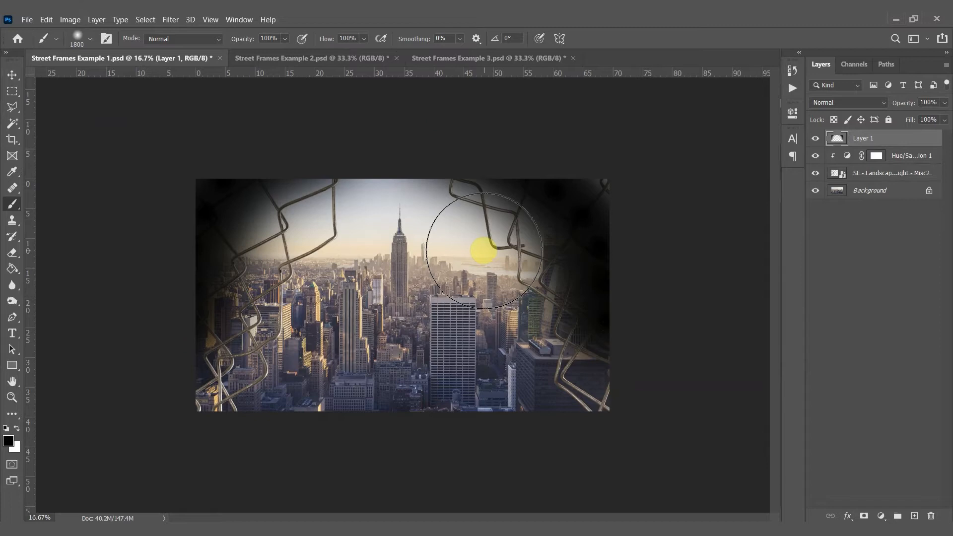
key(ctrl+z)
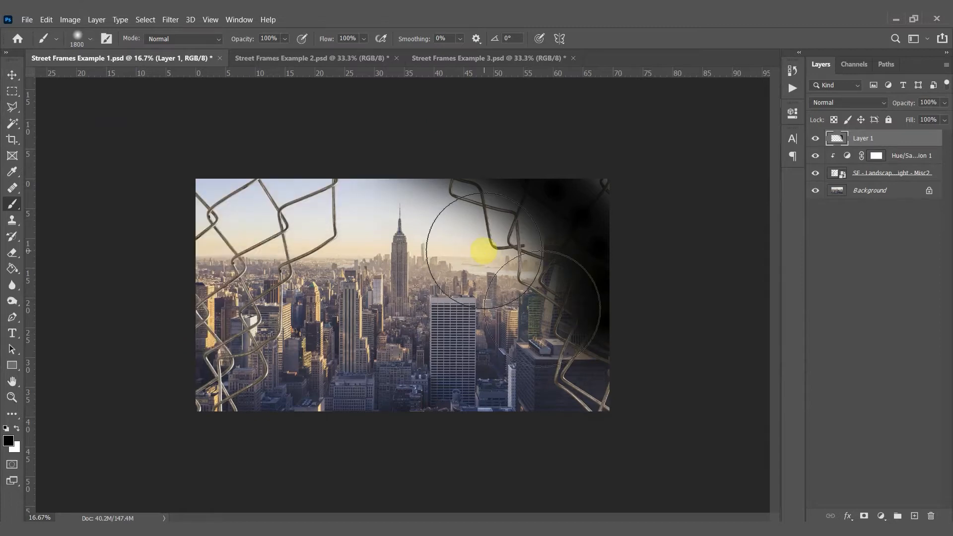
key(ctrl+z)
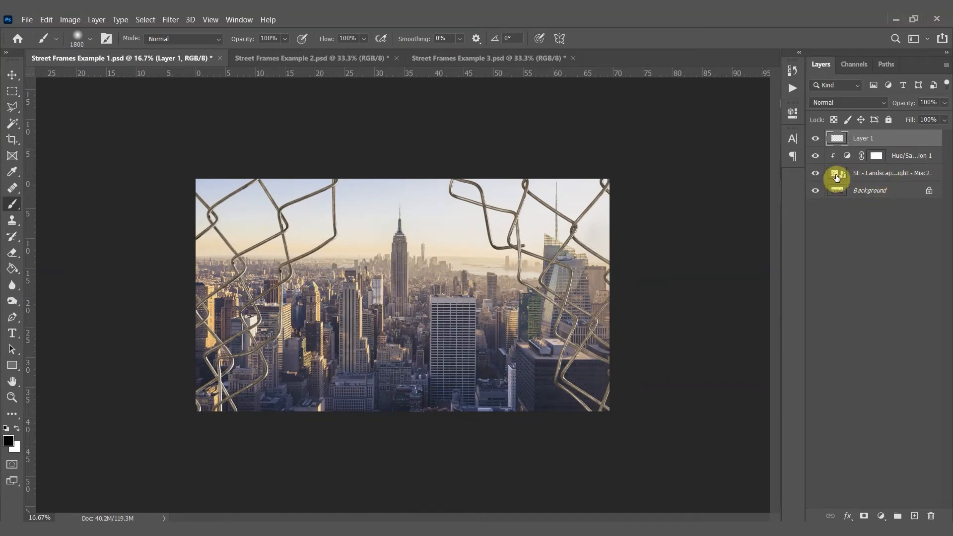
Load the fence layer's outline as a selection, paint black along the fence's outer sides on Layer 1, and deselect
drag(836, 178, 838, 180)
ctrl+click(836, 177)
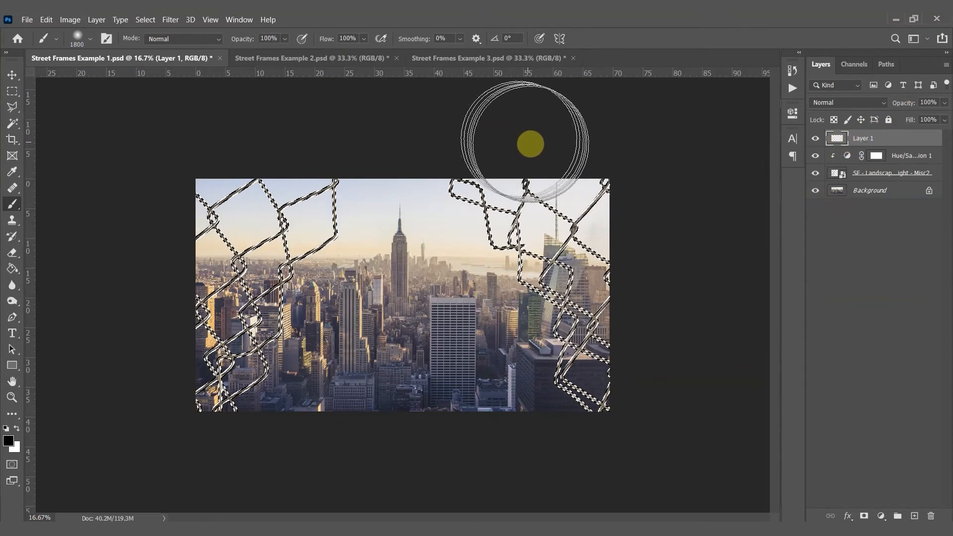
mouse_move(578, 163)
mouse_down()
mouse_move(607, 201)
mouse_move(640, 293)
mouse_move(639, 349)
mouse_move(614, 407)
mouse_up()
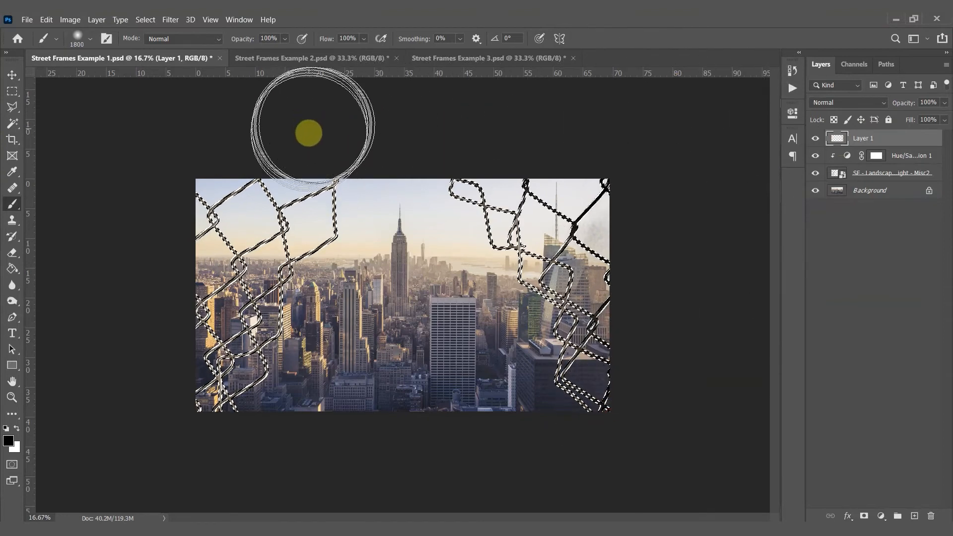
mouse_move(266, 148)
mouse_down()
mouse_move(193, 231)
mouse_move(172, 290)
mouse_move(166, 362)
mouse_move(194, 415)
mouse_move(194, 405)
mouse_move(228, 396)
mouse_up()
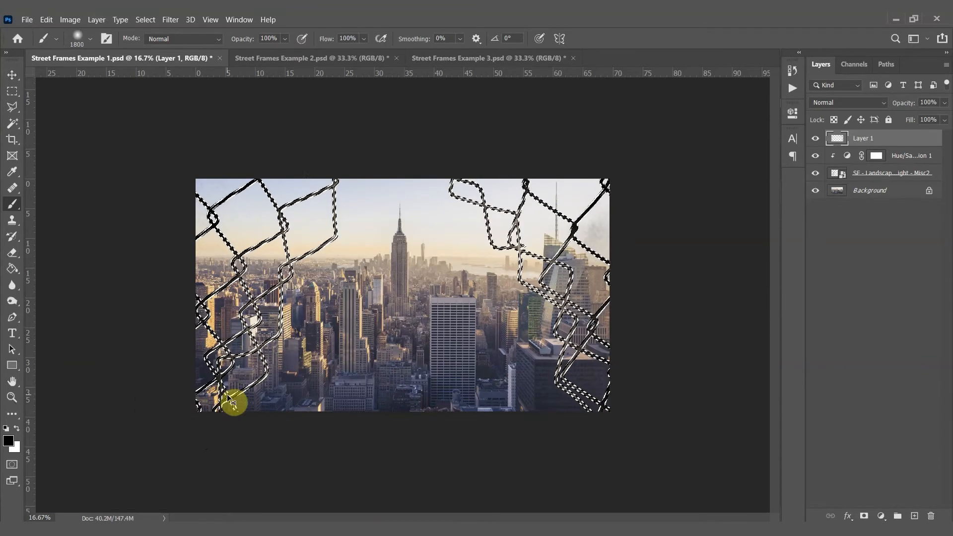
key(ctrl+d)
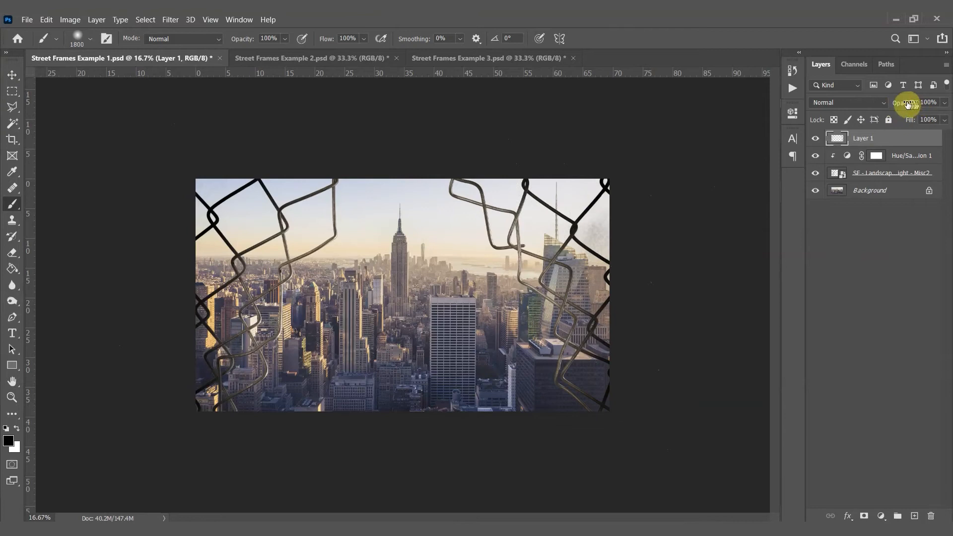
Reduce Layer 1's opacity to 42% and toggle its visibility to compare the fence with and without the shading
drag(943, 103, 912, 115)
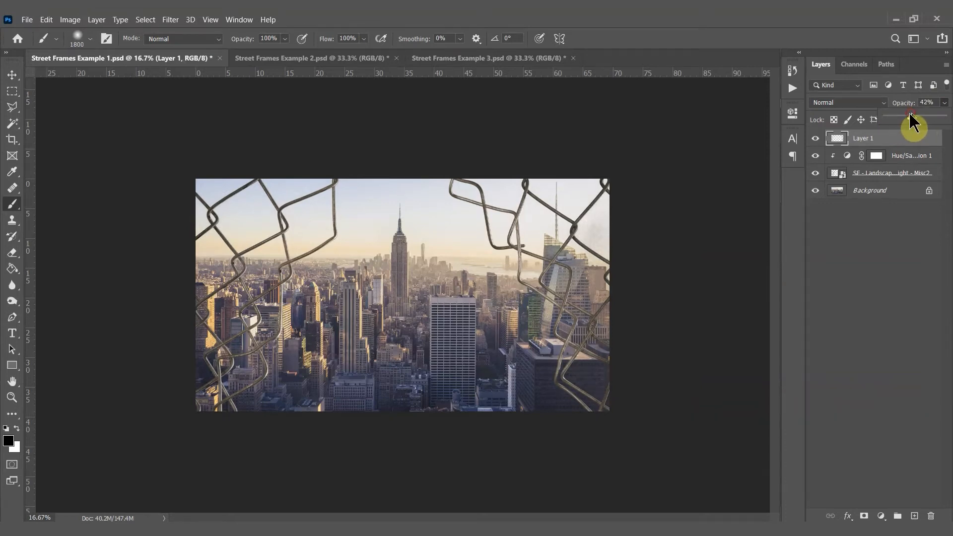
click(858, 295)
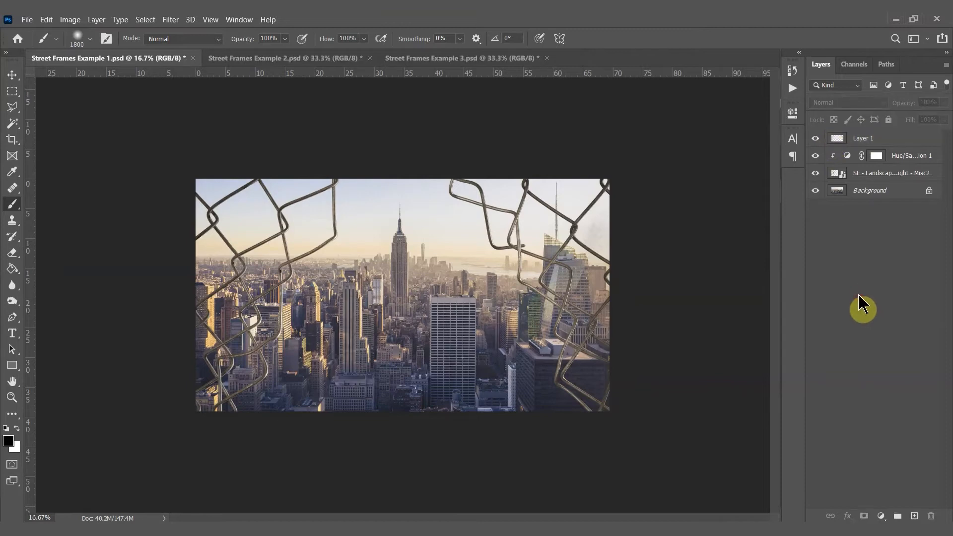
click(816, 141)
click(815, 142)
click(815, 142)
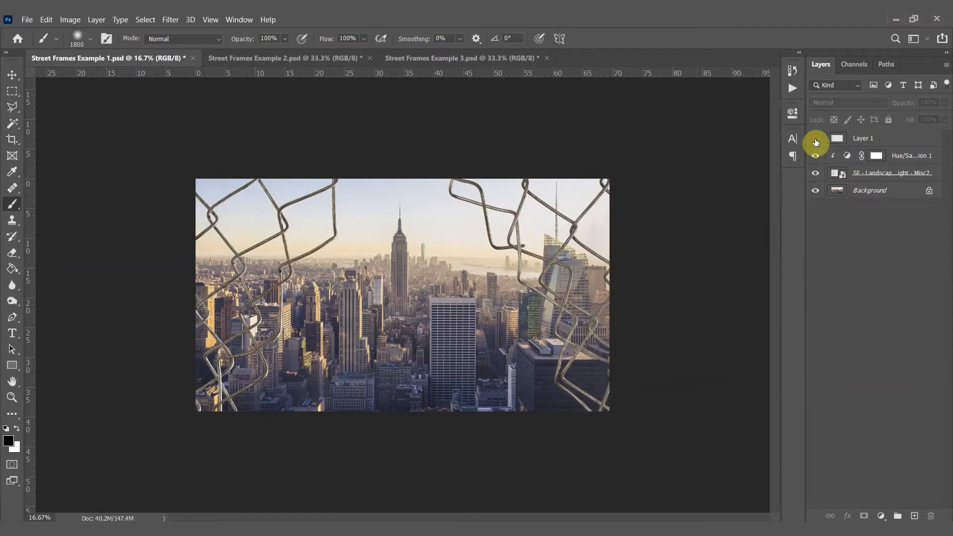
click(816, 141)
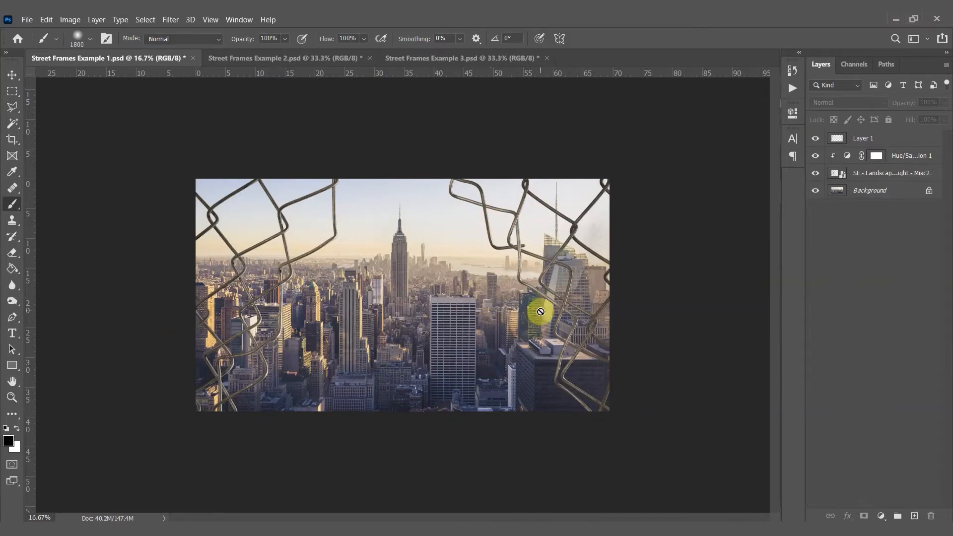
Combine Layer 1, the Hue/Saturation adjustment and the fence layer into a single smart object
click(868, 138)
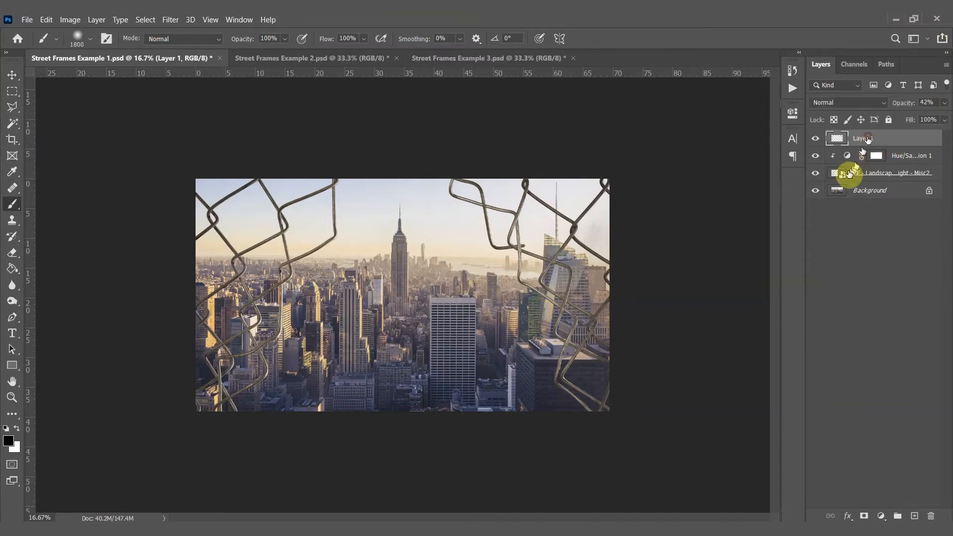
shift+click(895, 161)
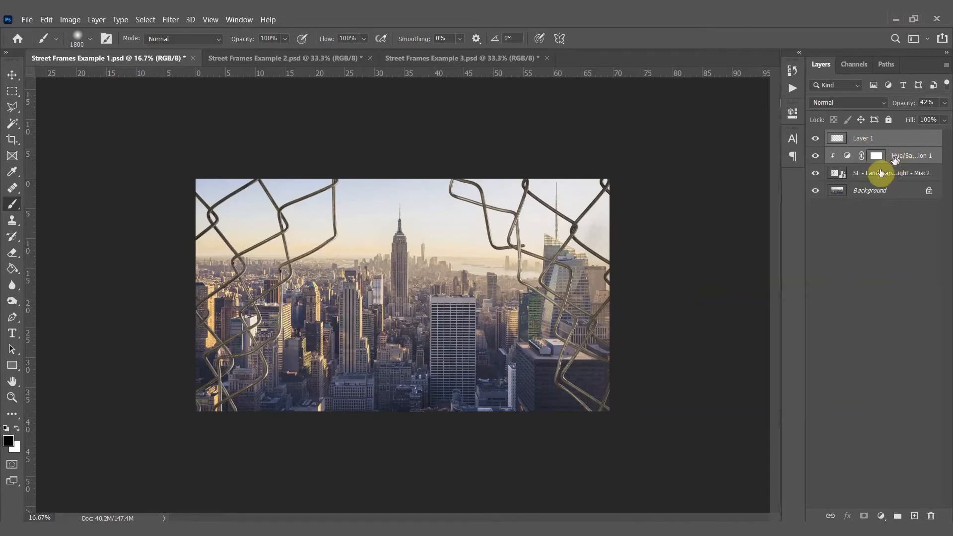
shift+click(834, 176)
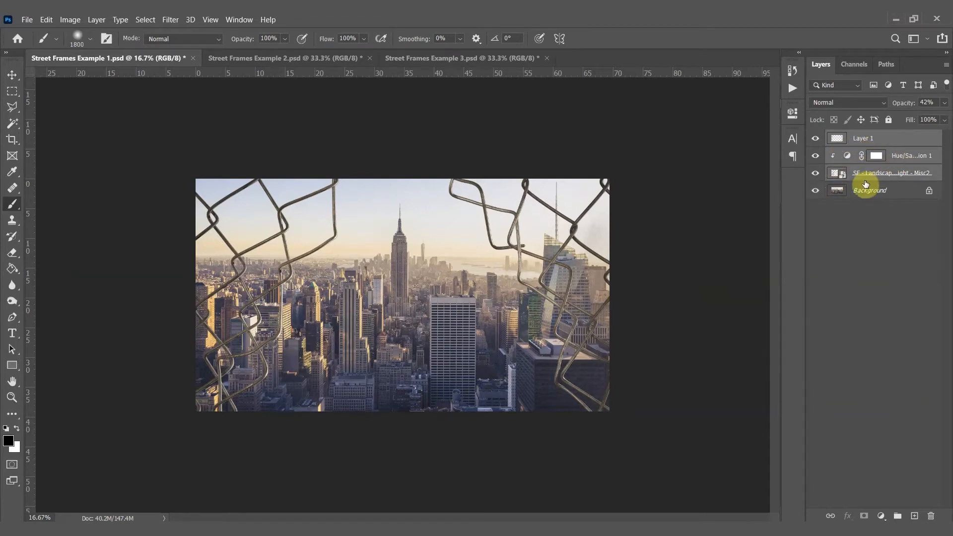
right_click(896, 161)
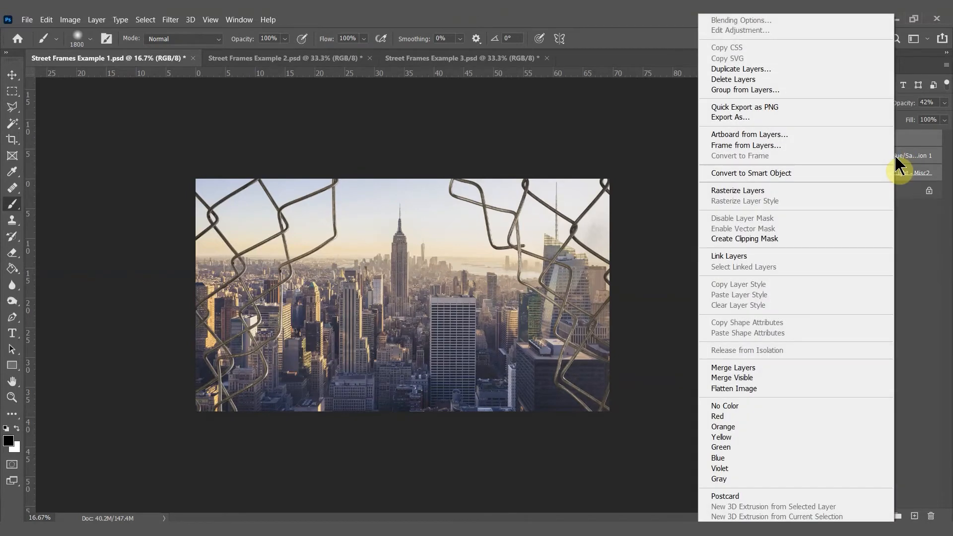
click(843, 170)
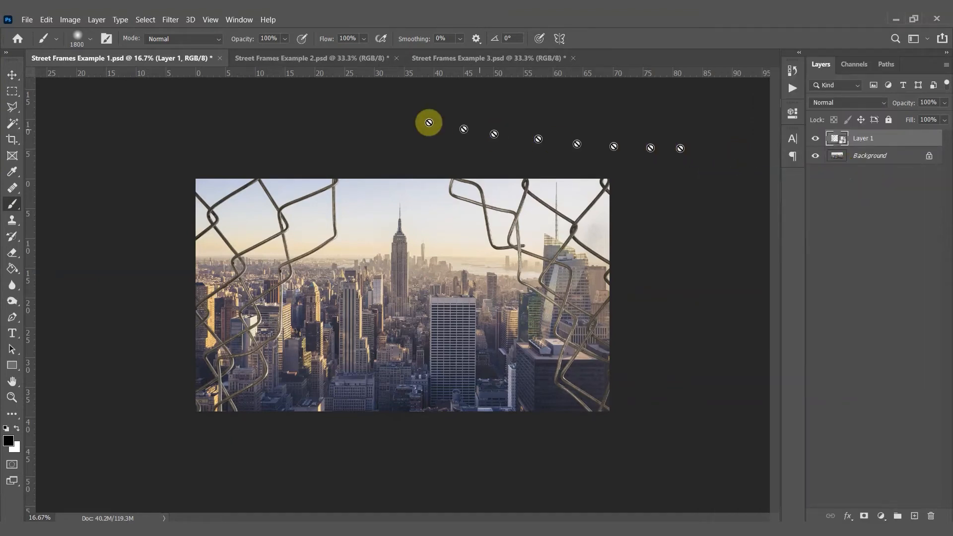
Apply a Gaussian Blur with an 11.1 pixel radius to the fence smart object and compare the image with the layer hidden and shown
click(171, 19)
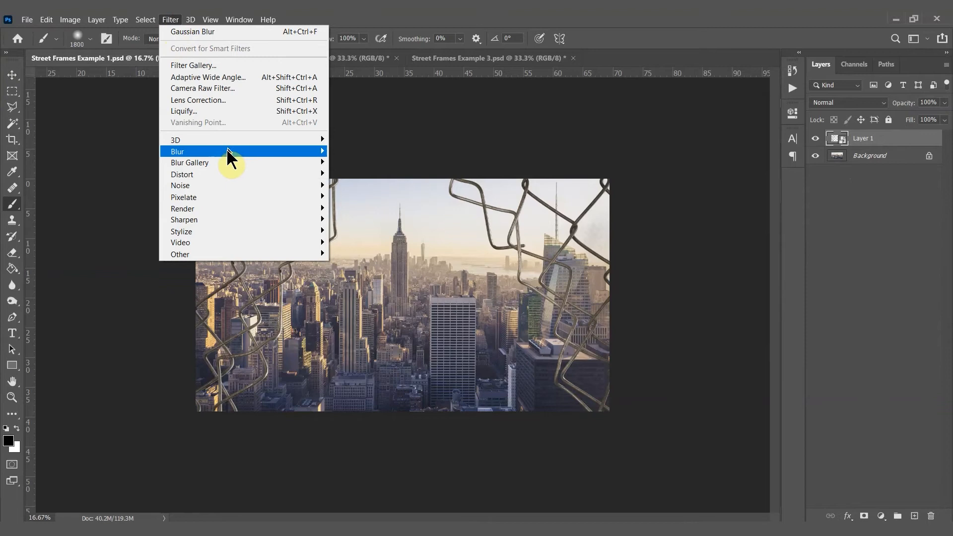
mouse_move(229, 152)
click(371, 197)
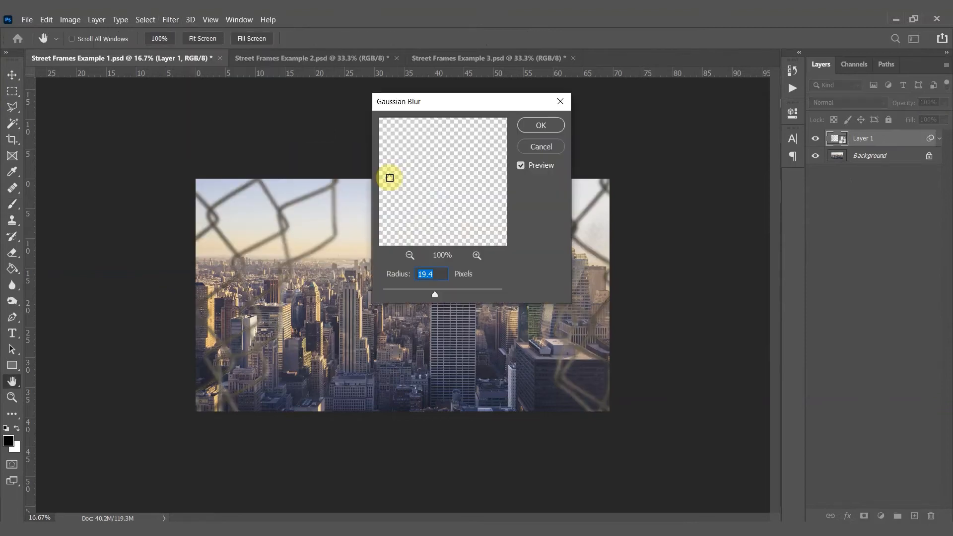
drag(430, 294, 424, 294)
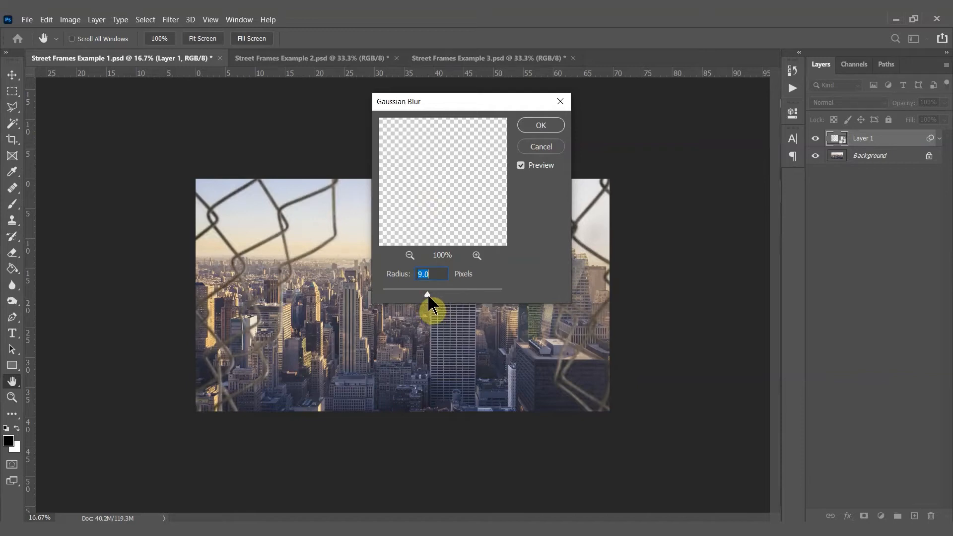
drag(430, 293, 448, 292)
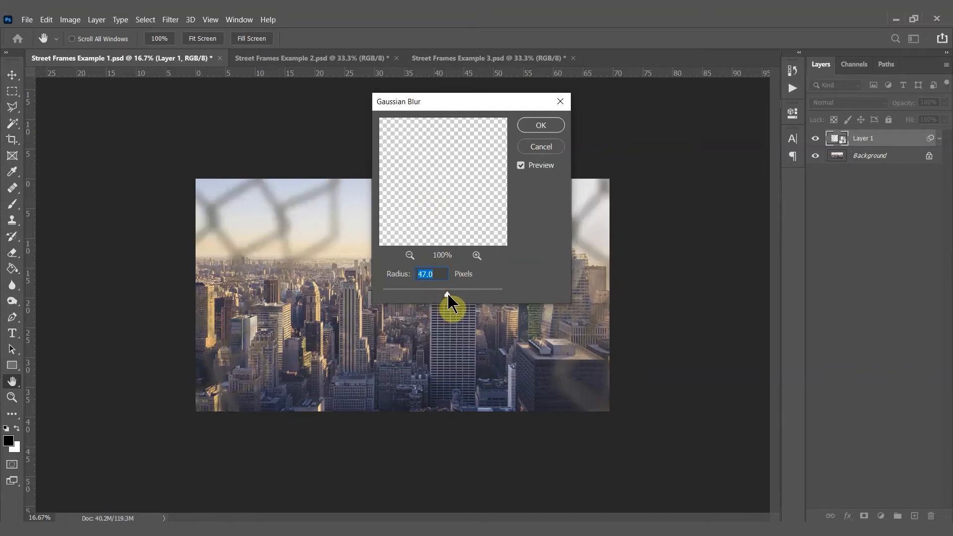
mouse_move(448, 292)
mouse_down()
mouse_move(381, 293)
mouse_move(430, 292)
mouse_up()
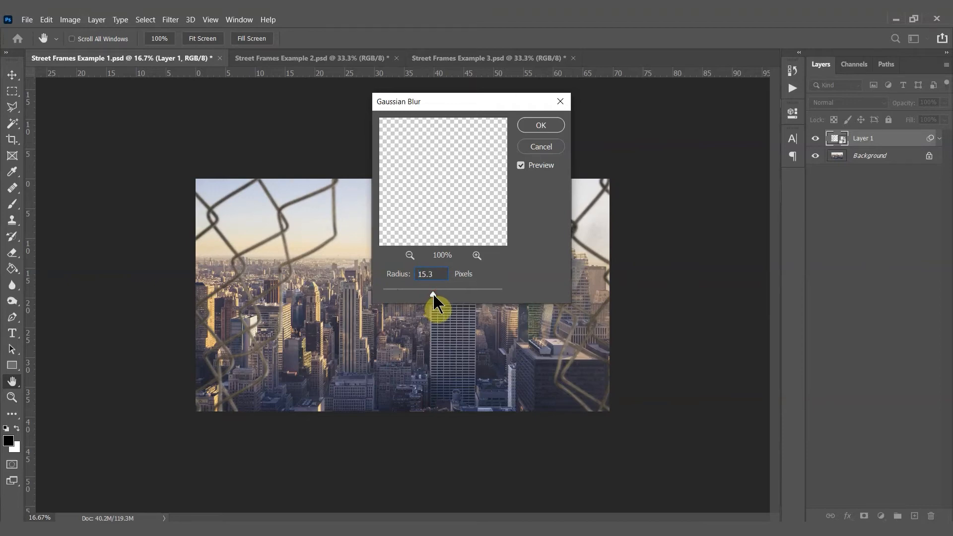
drag(431, 292, 433, 294)
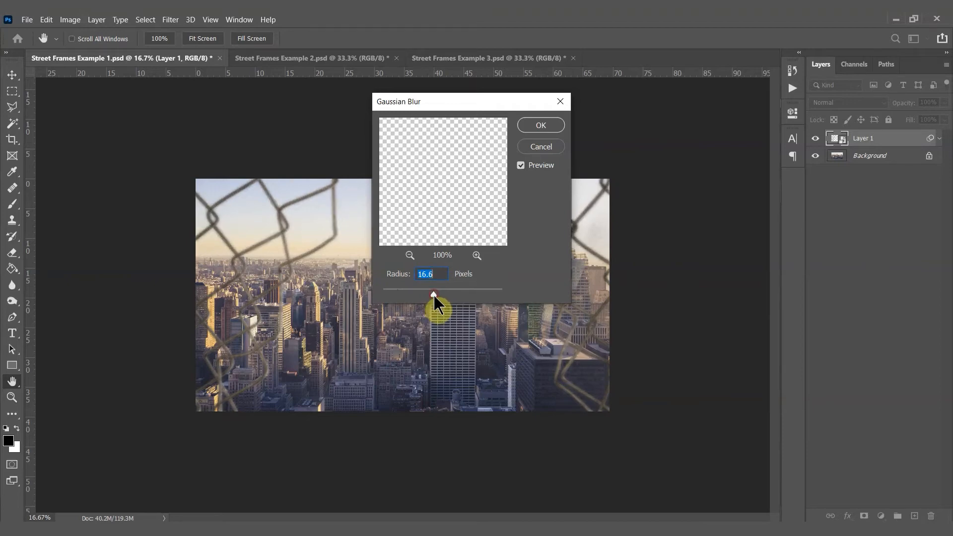
click(431, 295)
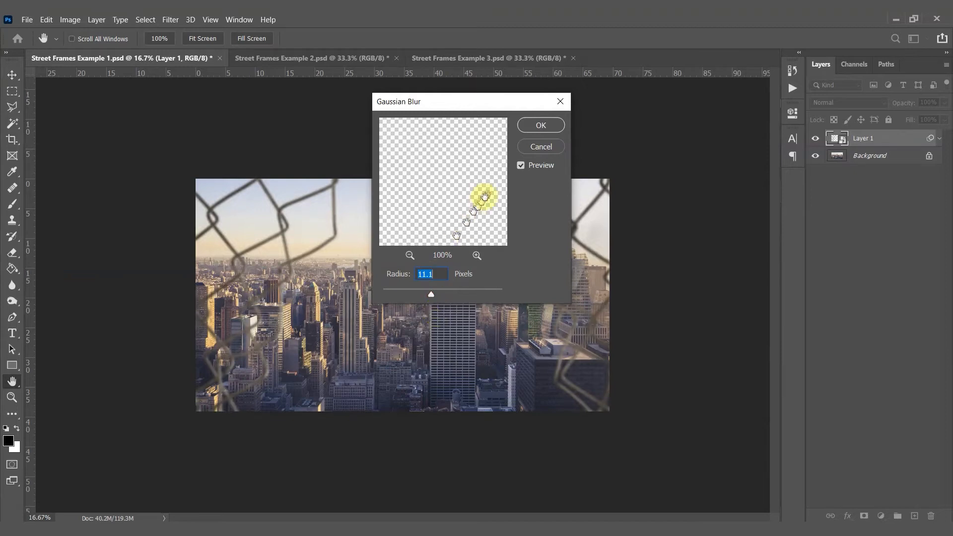
click(535, 126)
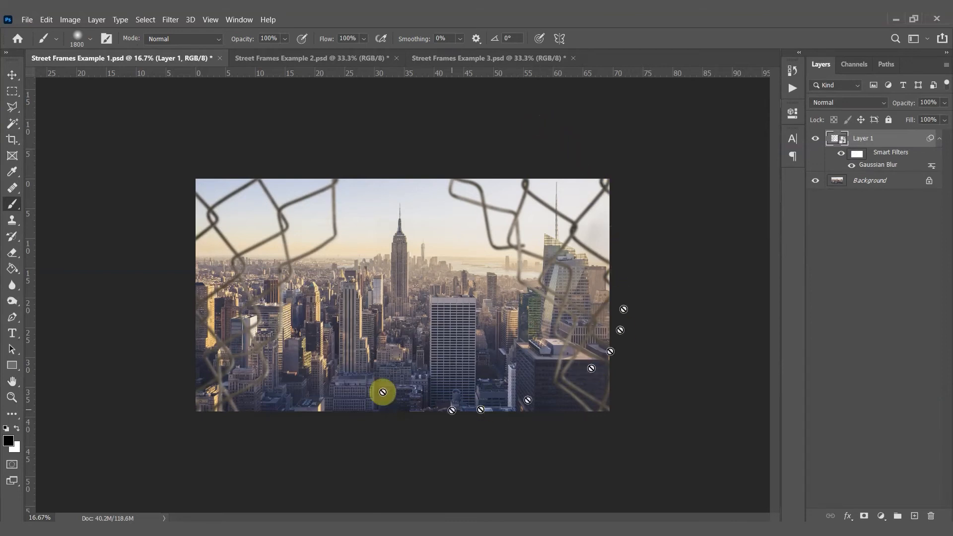
click(815, 139)
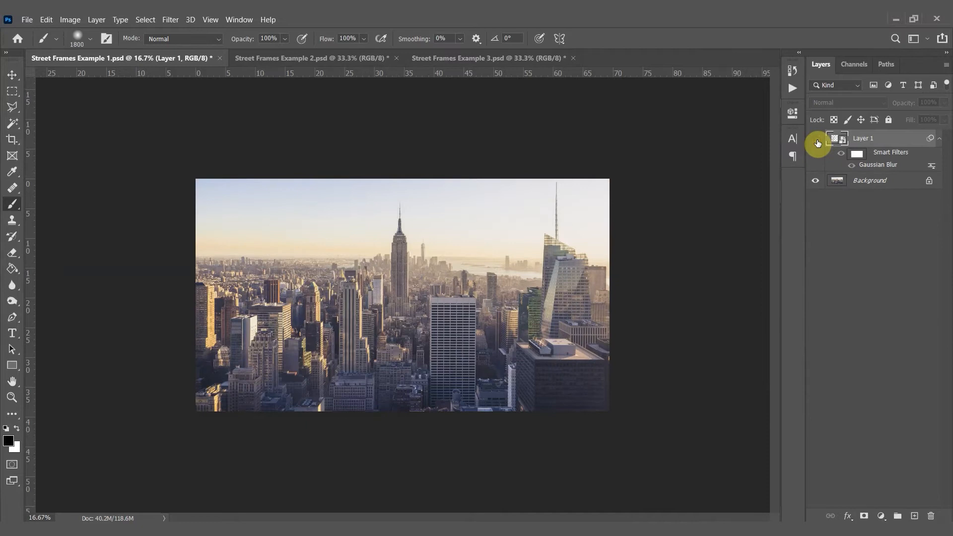
click(816, 139)
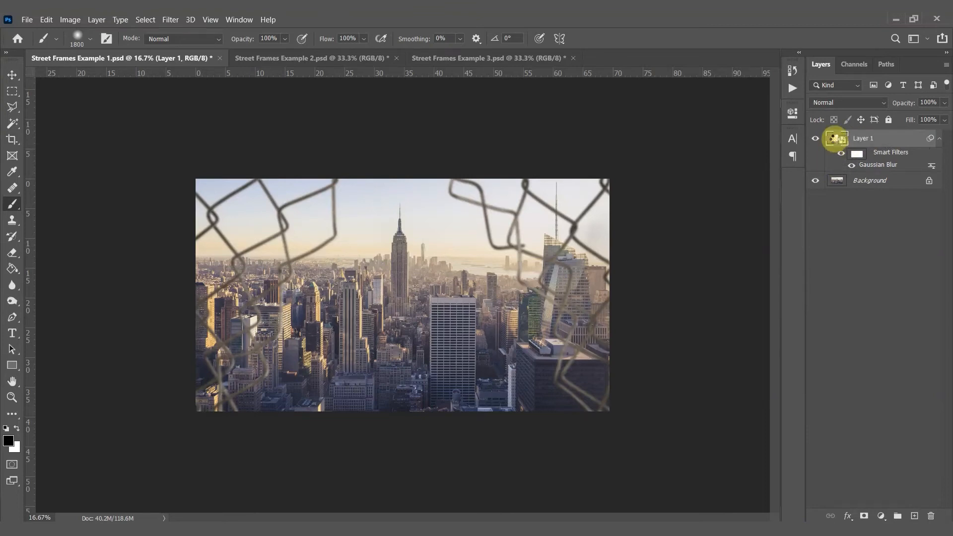
Open the fence smart object's contents and set its Hue/Saturation adjustment to Saturation 23 and Lightness -7
double_click(836, 139)
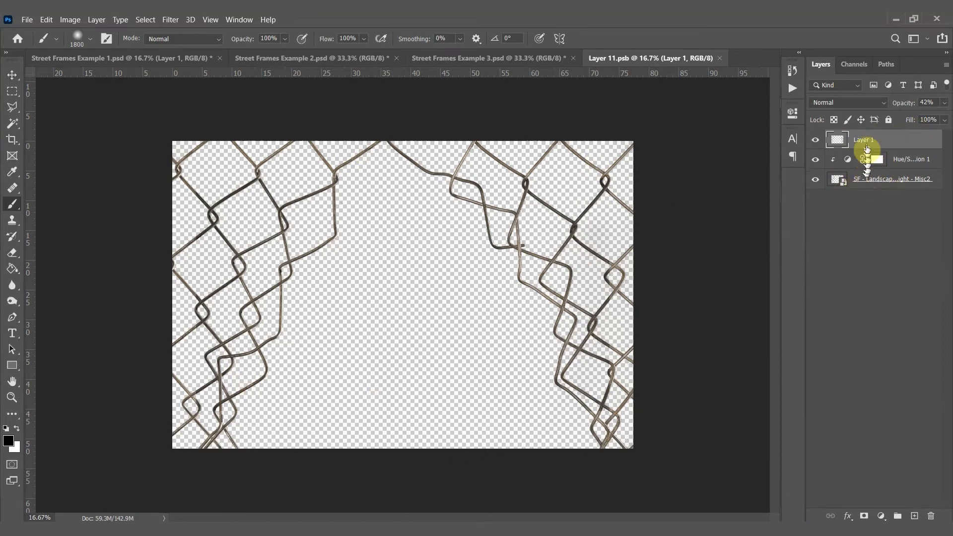
double_click(845, 167)
drag(700, 217, 646, 222)
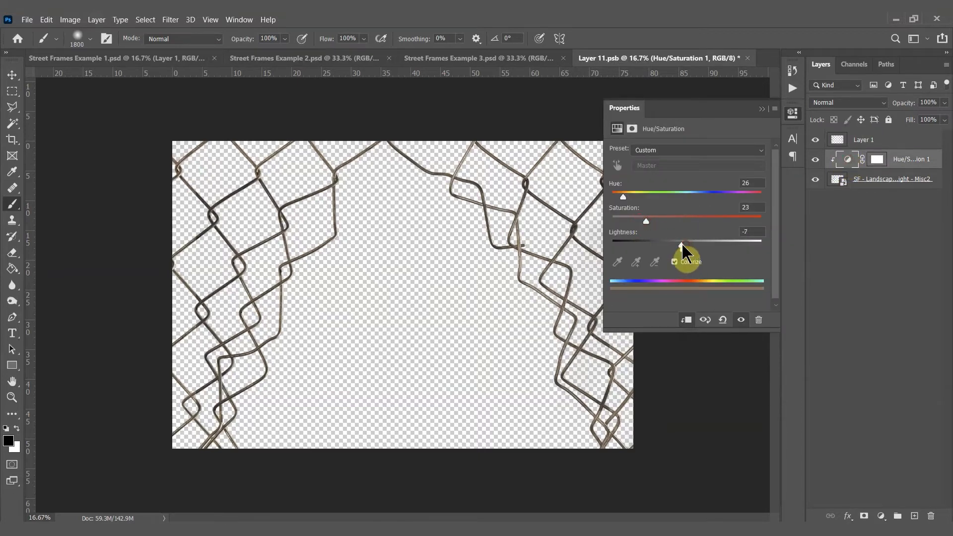
click(761, 110)
Save the edited smart object contents, Layer 11.psb, and close that document
click(26, 19)
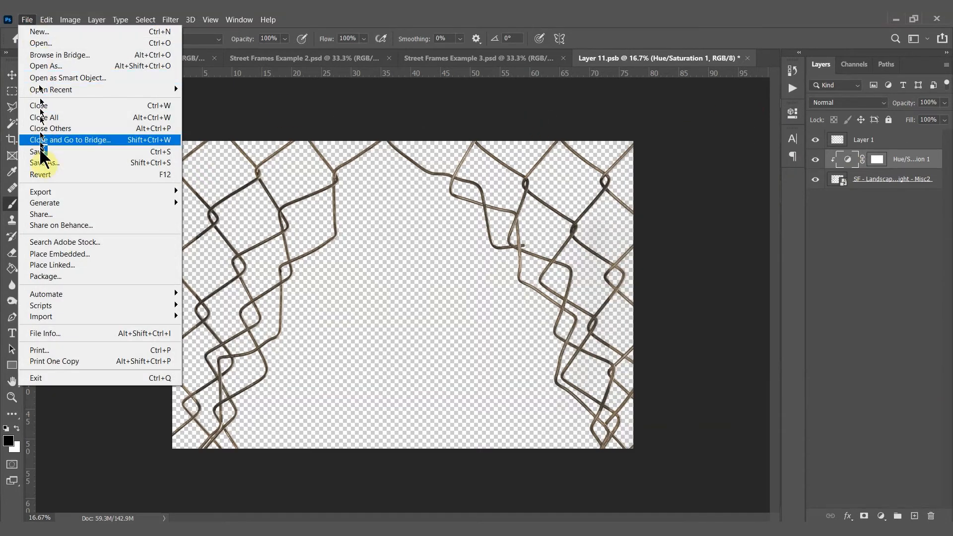
click(39, 152)
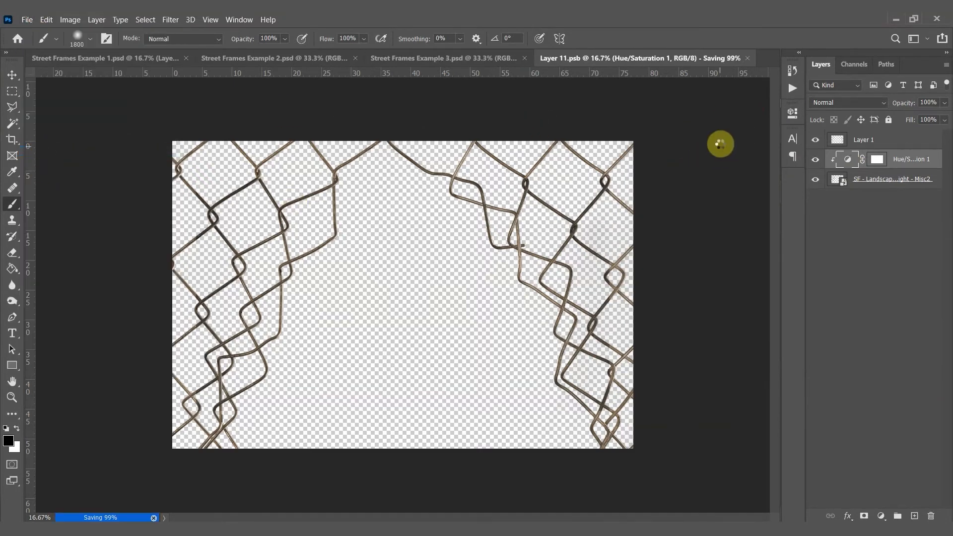
click(747, 58)
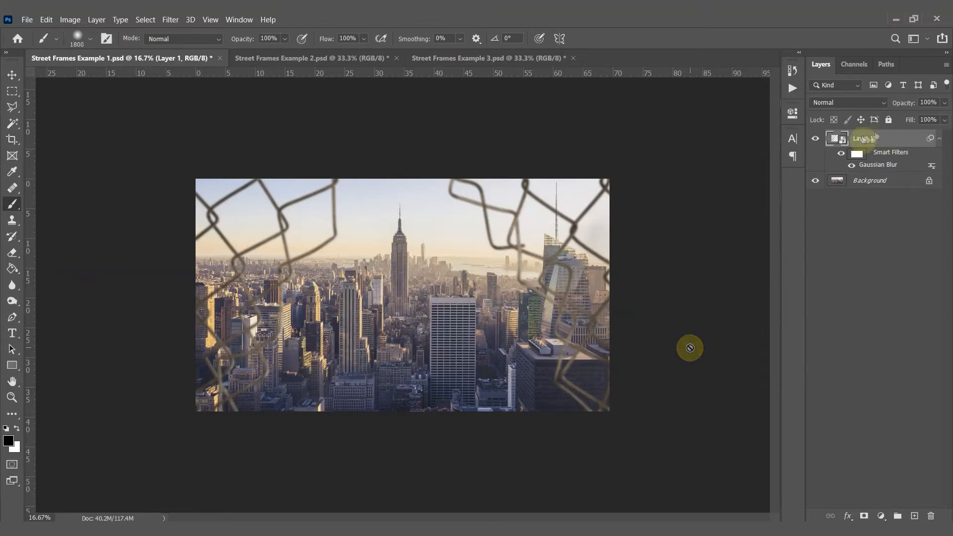
Delete the fence smart object and place the SF - Landscape - Close - Hole - Backlight - Misc2 frame centered over the skyline, scaled to 246.67%
key(Delete)
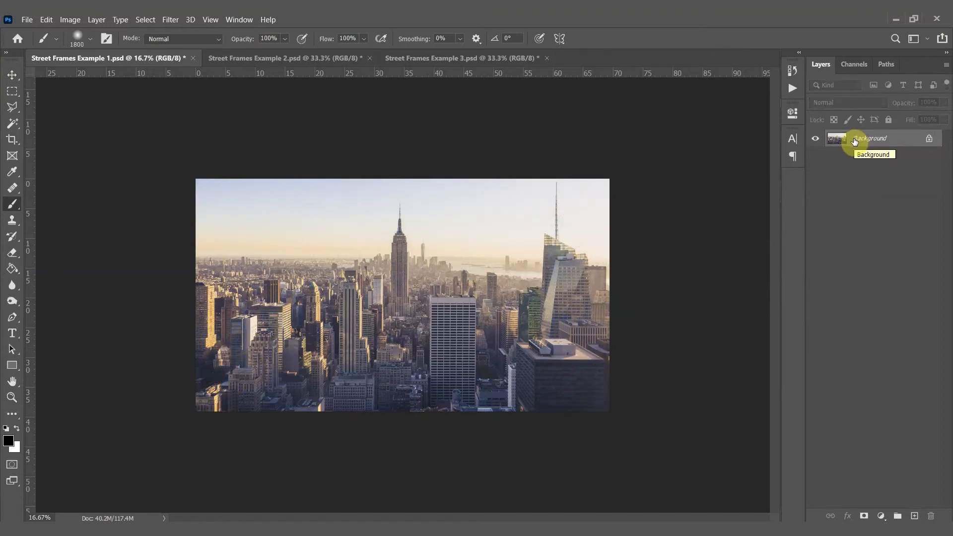
click(112, 520)
drag(237, 137, 423, 265)
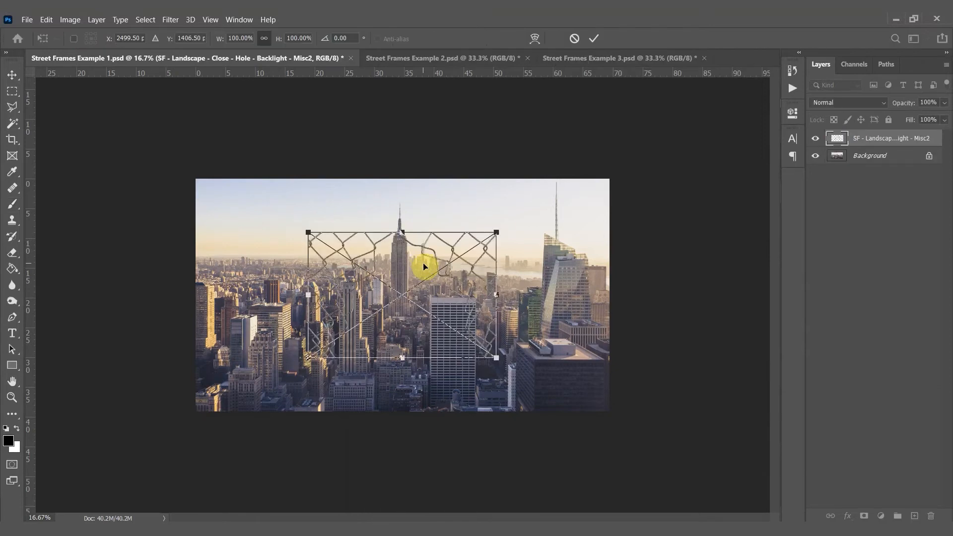
drag(308, 230, 177, 146)
drag(494, 357, 657, 427)
drag(472, 319, 460, 290)
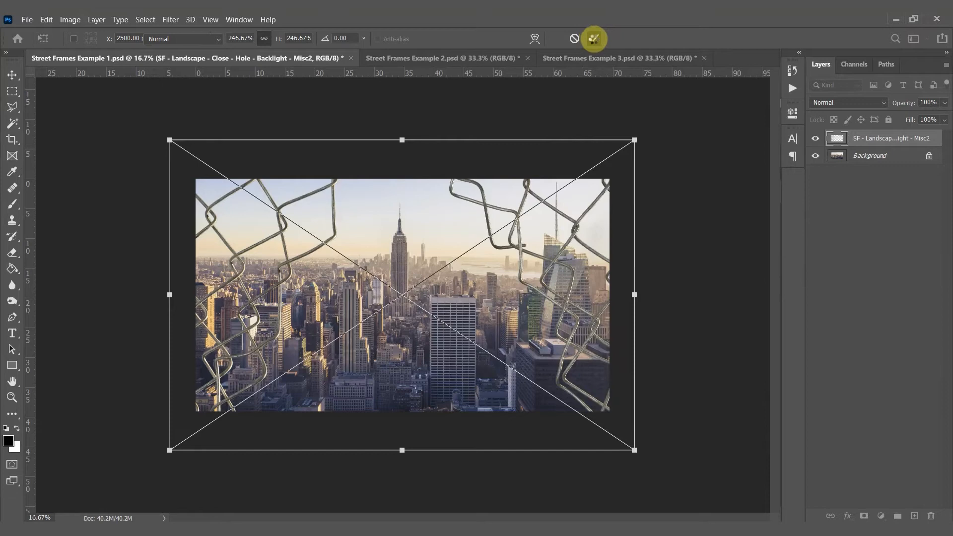
click(594, 39)
Add a Hue/Saturation adjustment clipped to the fence layer and colorize it with Hue 29, Saturation 16 and Lightness -6
click(881, 516)
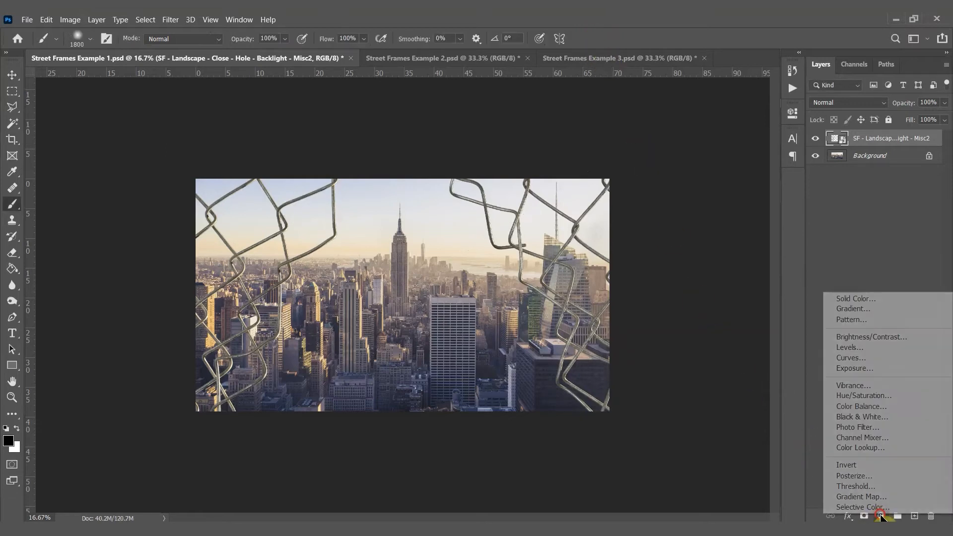
click(878, 396)
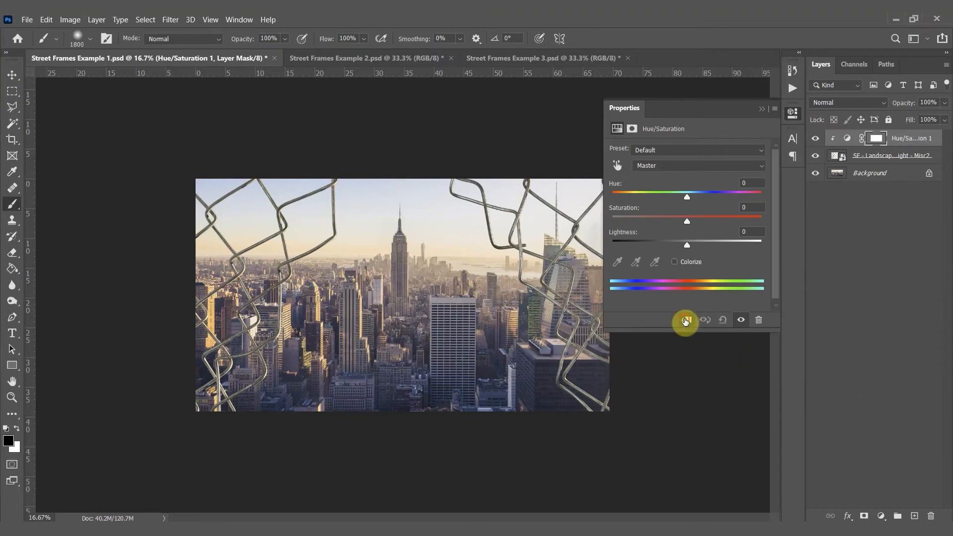
click(693, 263)
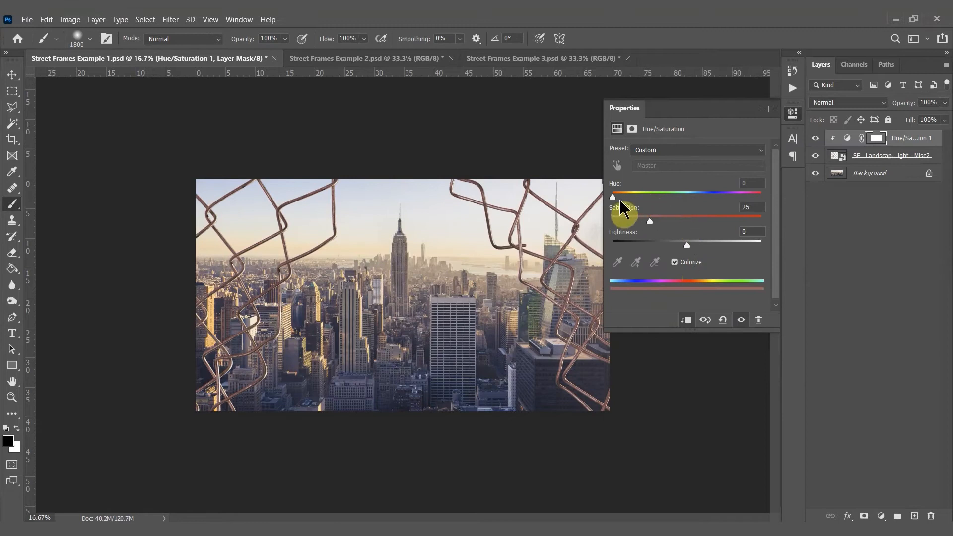
drag(616, 199, 625, 200)
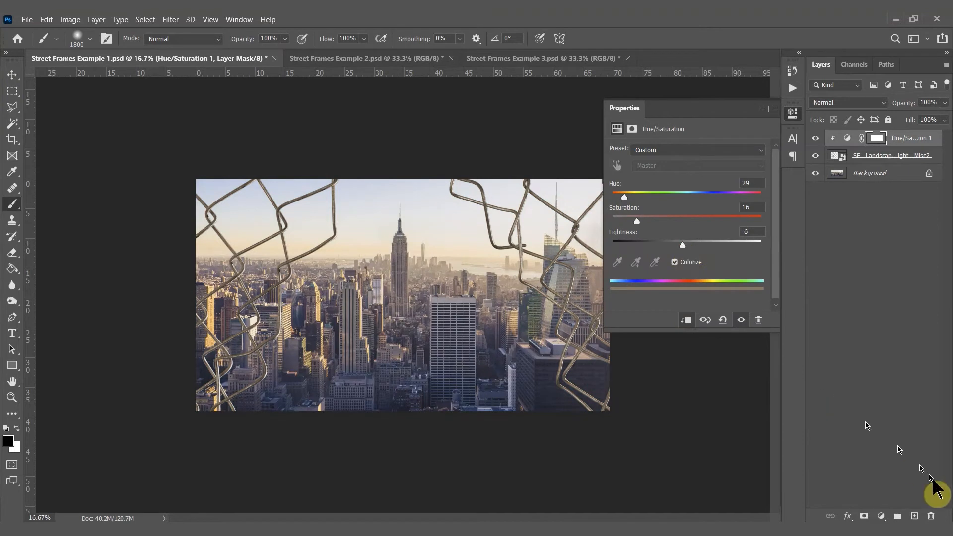
Create a new layer on top, load the fence layer's outline as a selection, and ready the Brush tool with black #000000
click(916, 515)
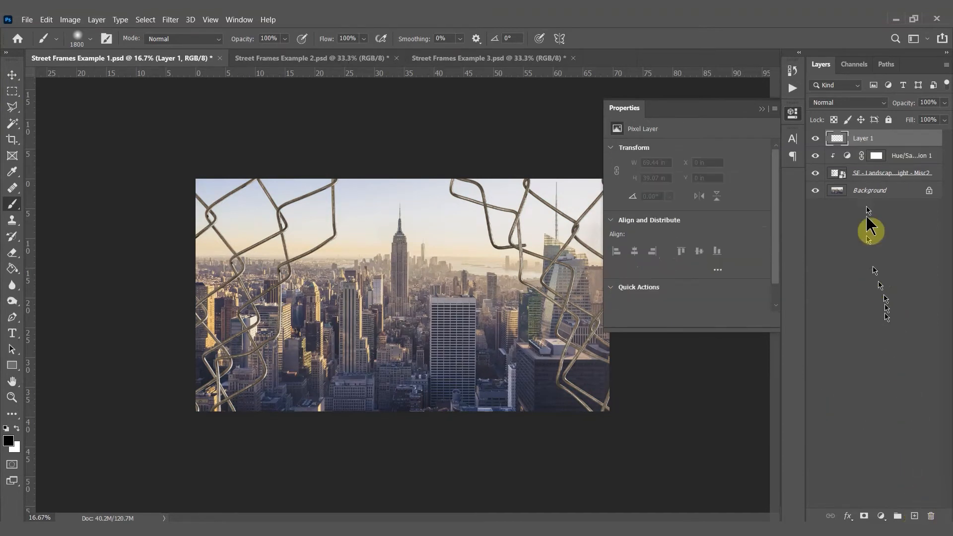
ctrl+click(837, 180)
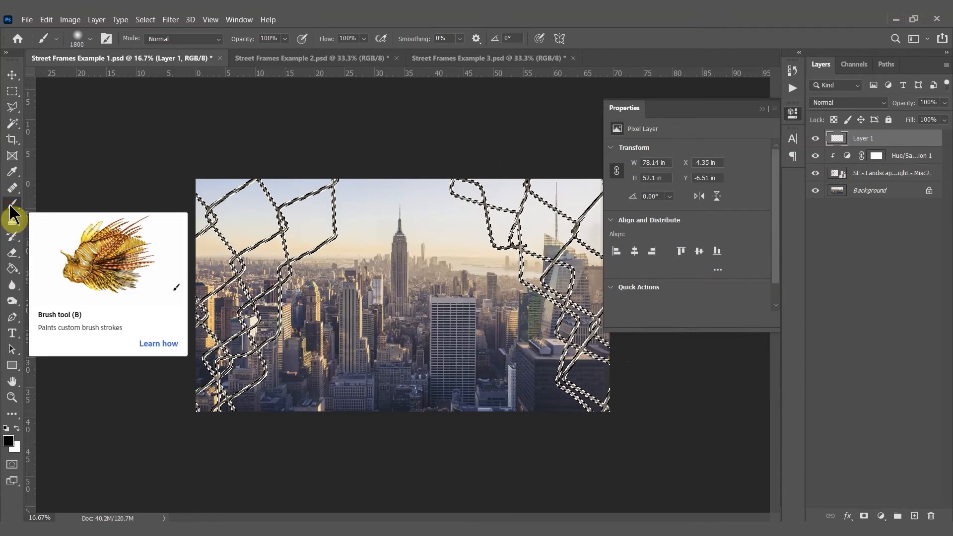
click(8, 440)
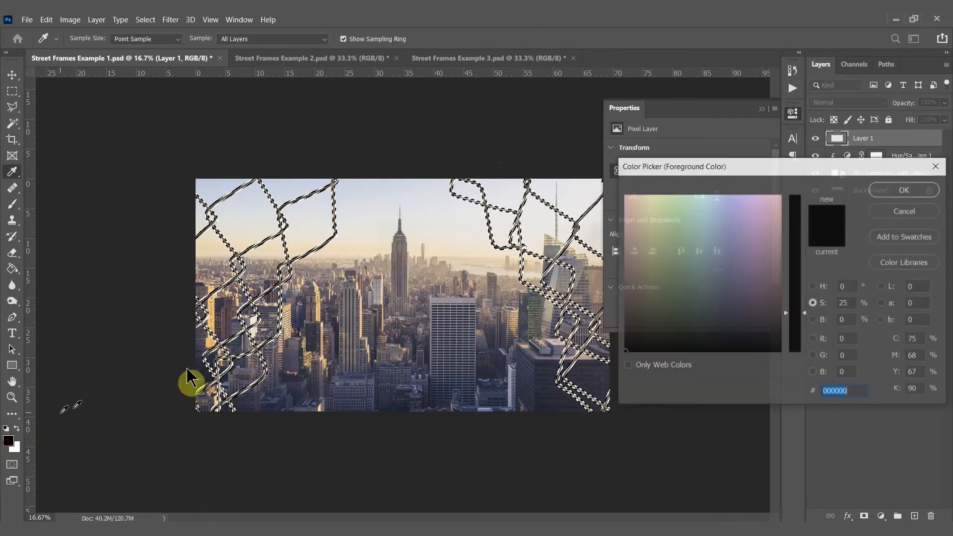
click(904, 189)
key(b)
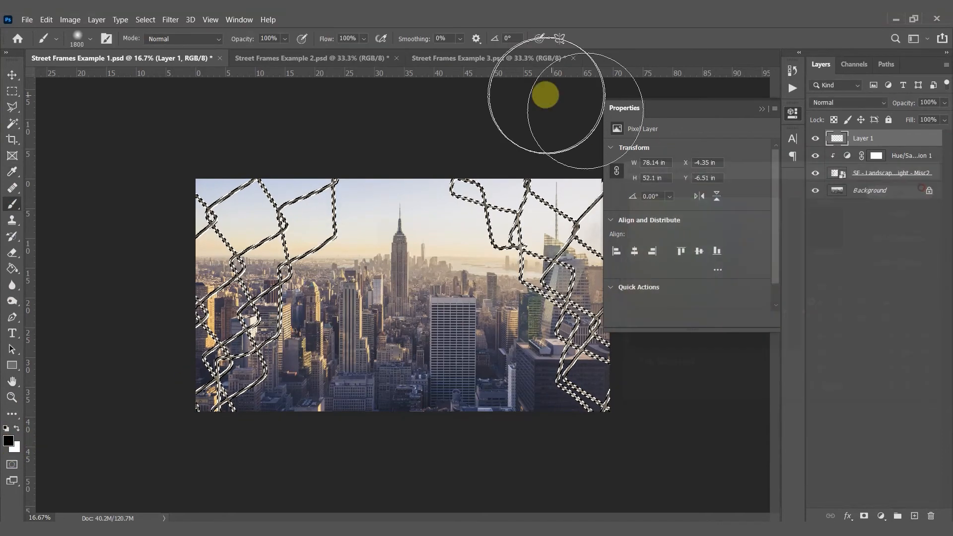
Paint black shading over the outer parts of the selected fence, deselect, and lower the shading layer's opacity to 40%
mouse_move(561, 137)
mouse_down()
mouse_move(609, 204)
mouse_move(645, 303)
mouse_move(626, 403)
mouse_up()
click(323, 138)
mouse_move(323, 139)
mouse_down()
mouse_move(196, 253)
mouse_move(189, 376)
mouse_move(221, 344)
mouse_move(276, 358)
mouse_up()
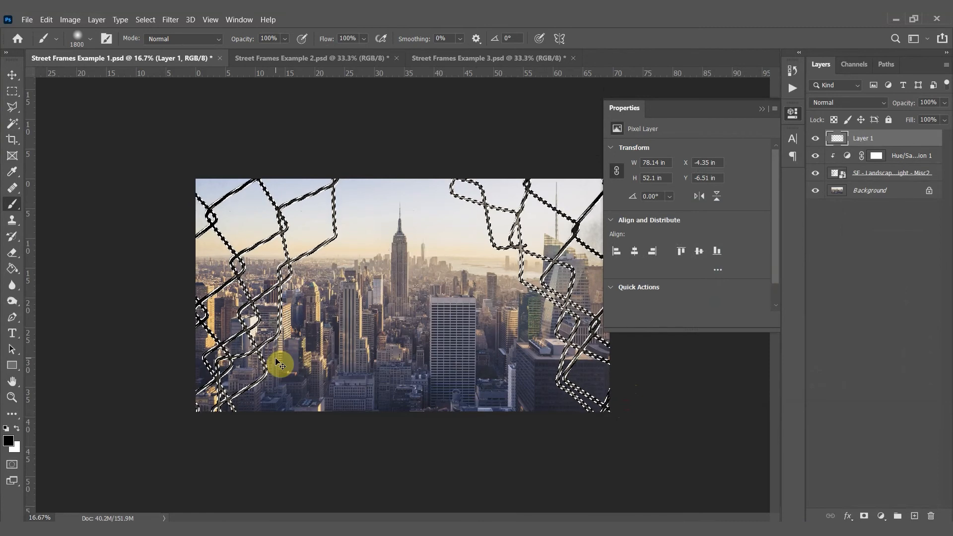
key(ctrl+d)
drag(904, 105, 872, 106)
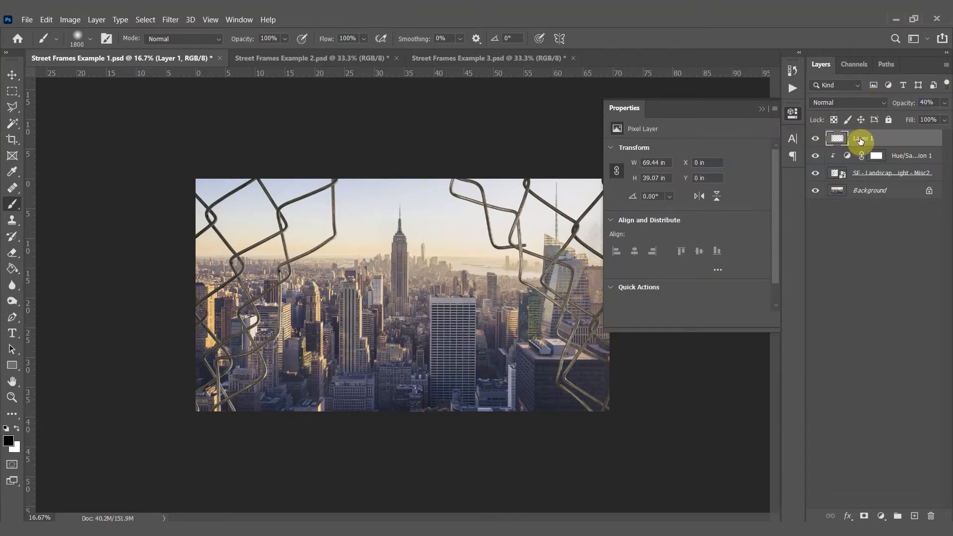
Convert the shading layer, the Hue/Saturation adjustment and the fence layer together into one smart object
shift+click(869, 169)
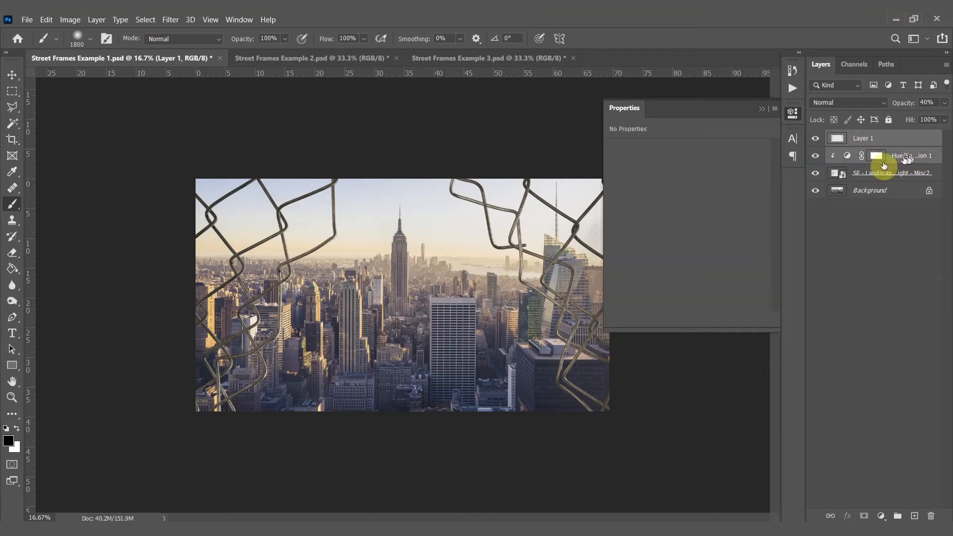
drag(844, 173, 872, 138)
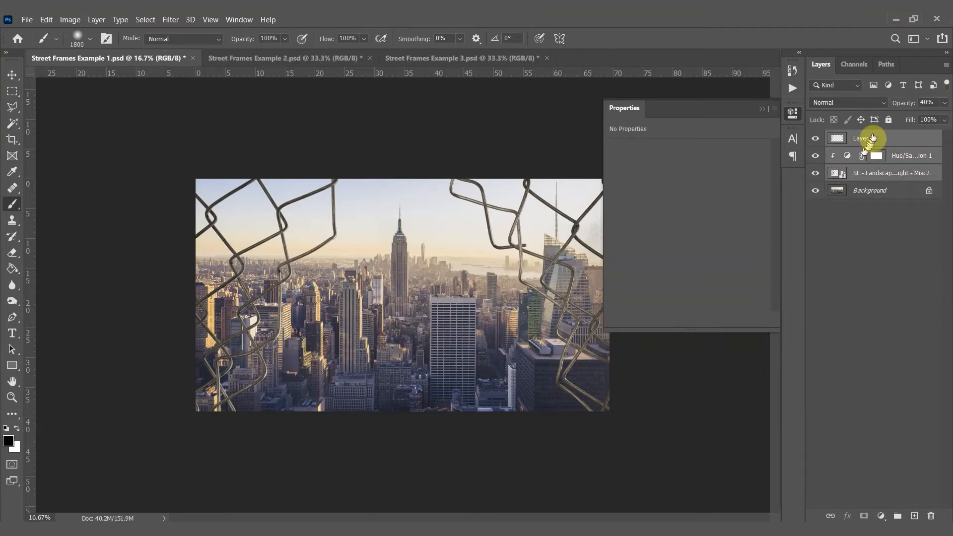
right_click(866, 142)
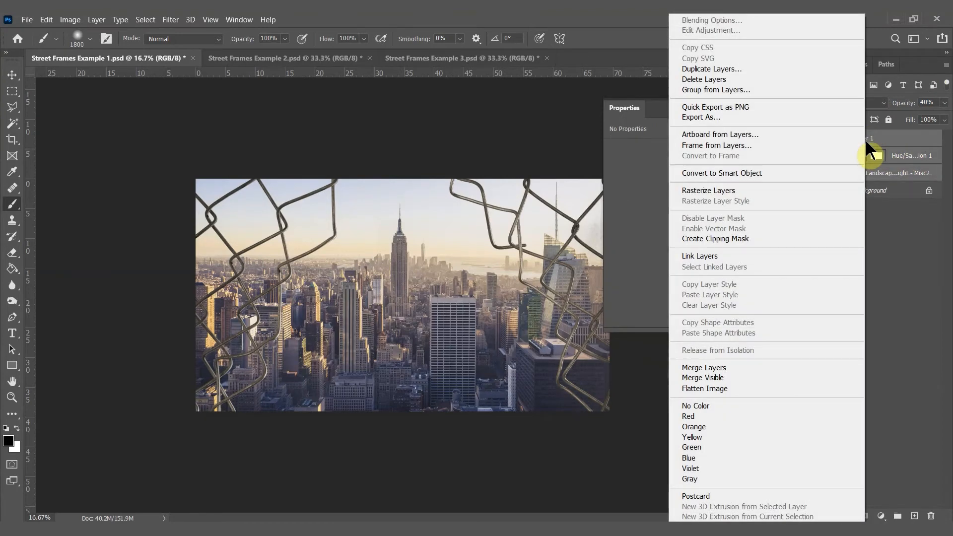
click(814, 171)
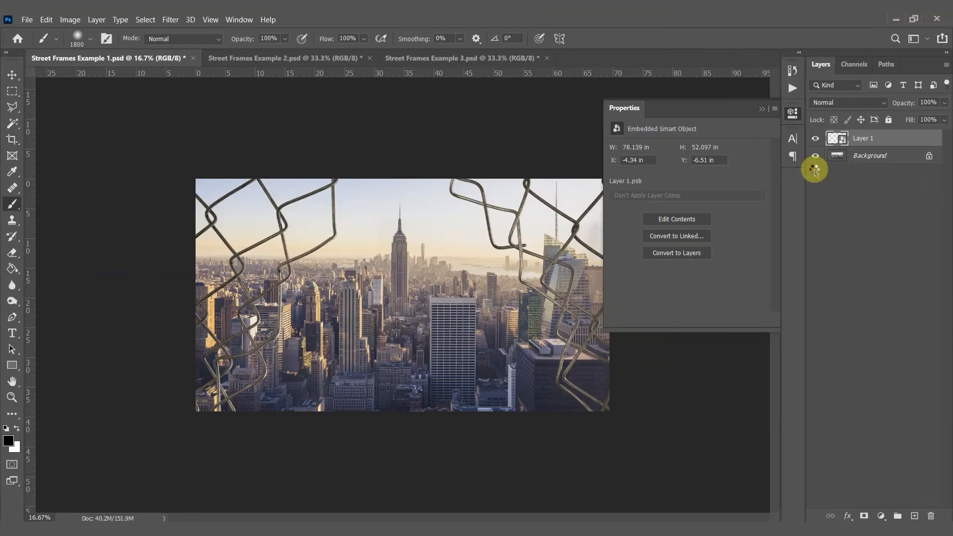
Apply a Gaussian Blur with a 12.5-pixel radius to the fence smart object and compare the image with and without the fence
click(174, 20)
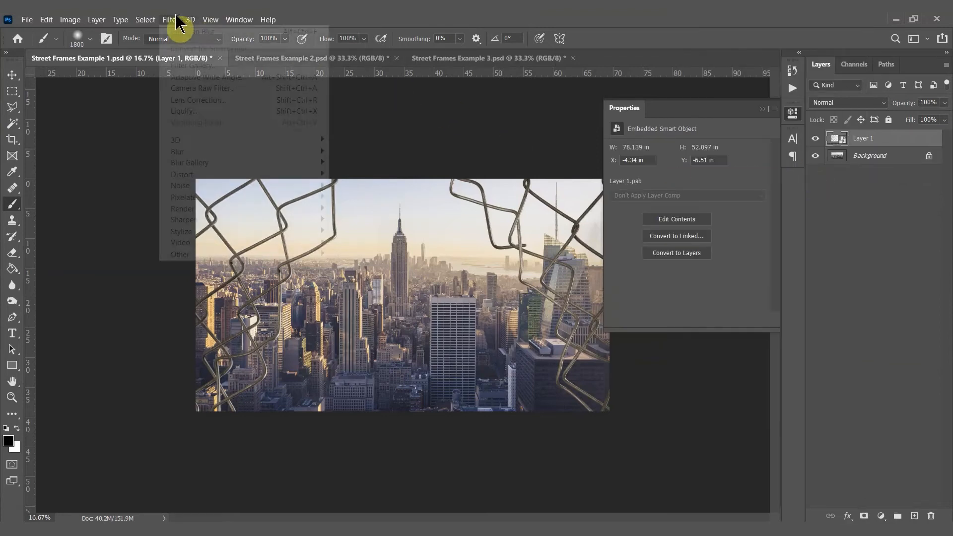
mouse_move(272, 153)
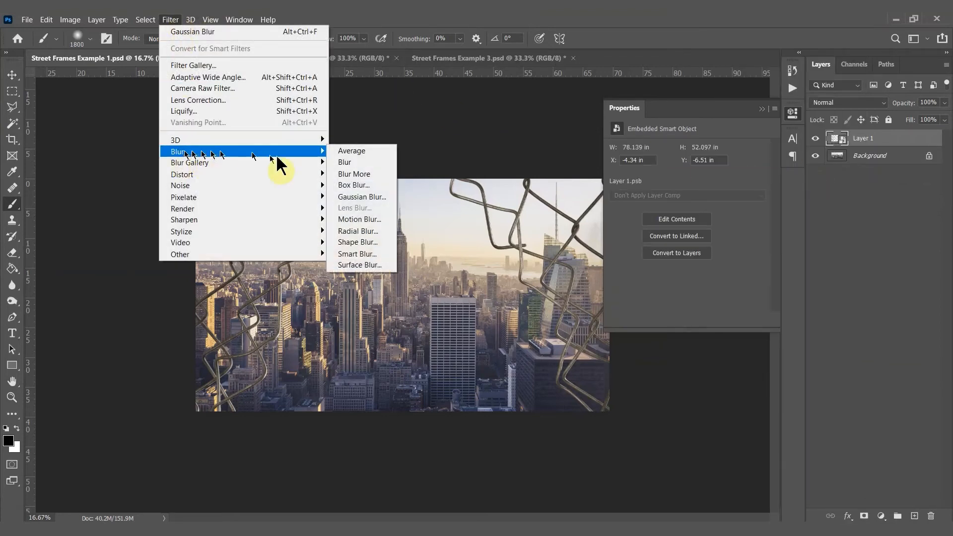
click(353, 198)
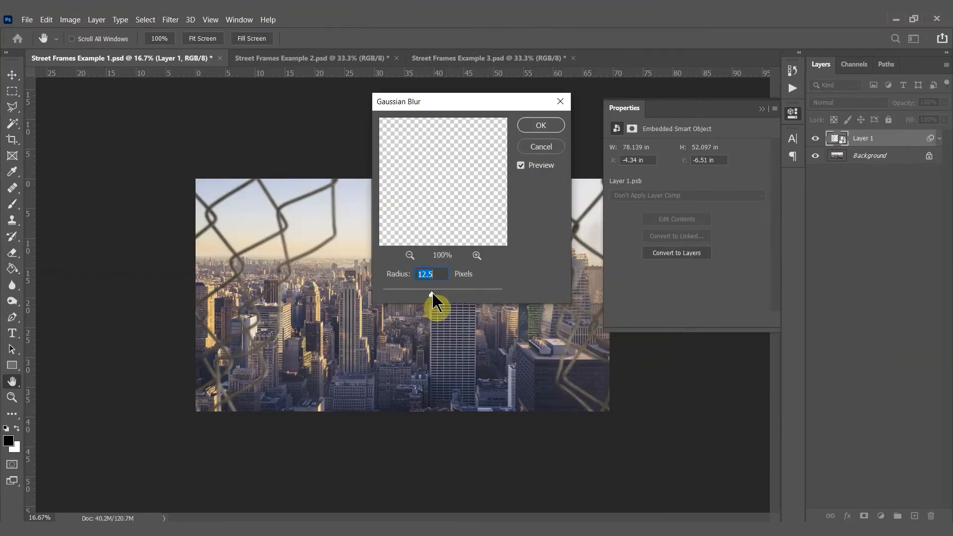
click(540, 126)
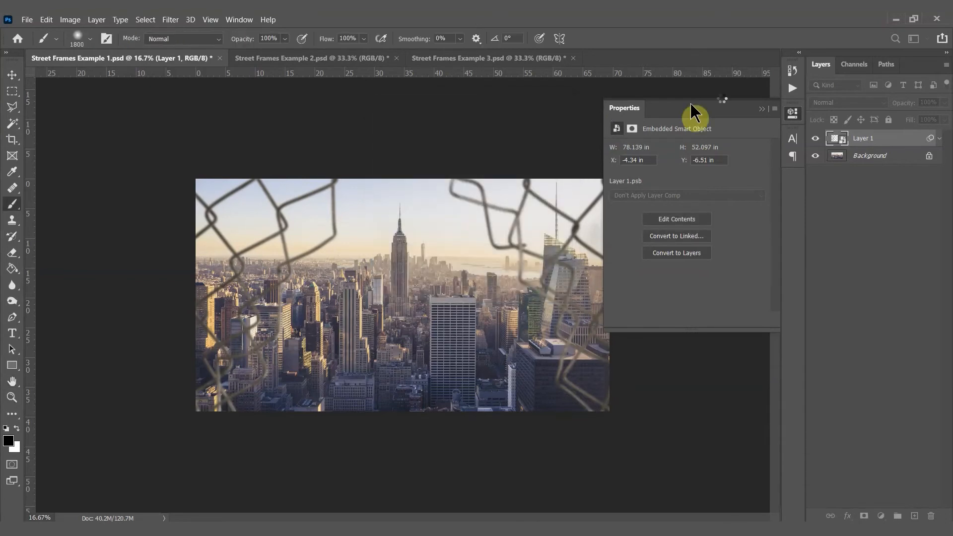
click(762, 108)
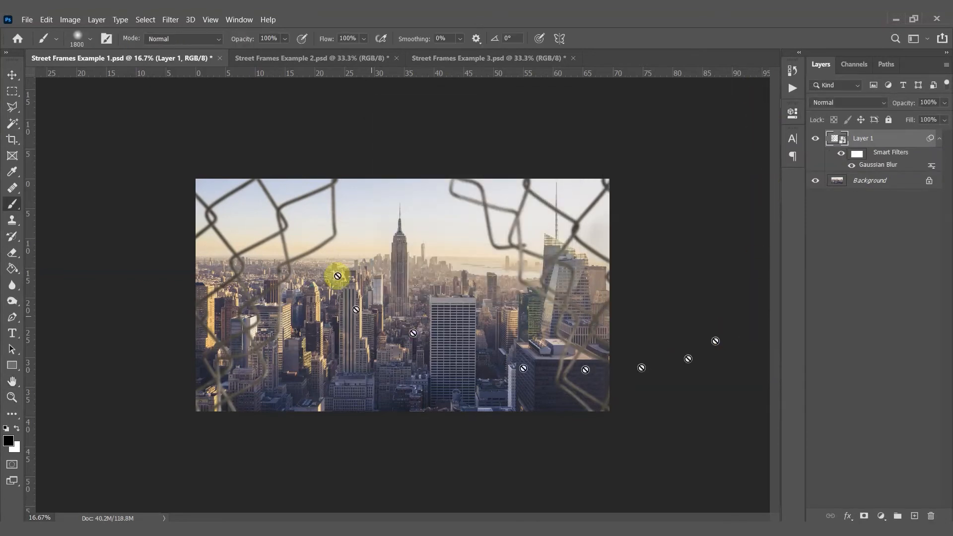
click(814, 141)
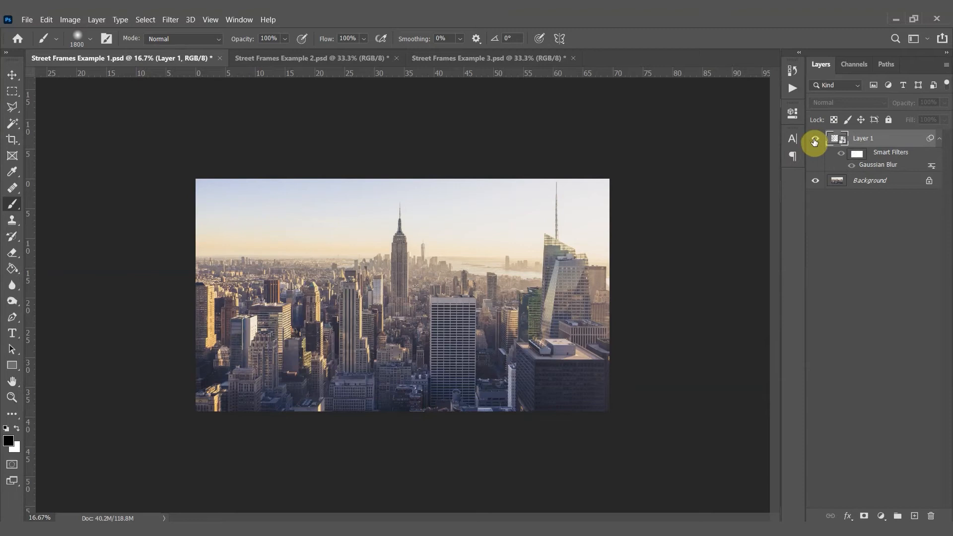
click(813, 142)
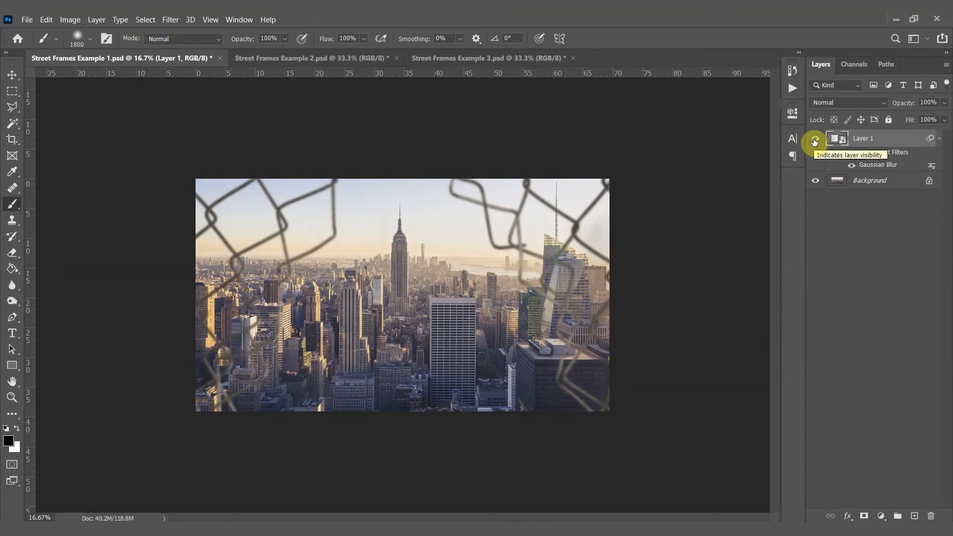
Review the file formats offered for saving Street Frames Example 1 under Save As, and leave without saving
click(27, 19)
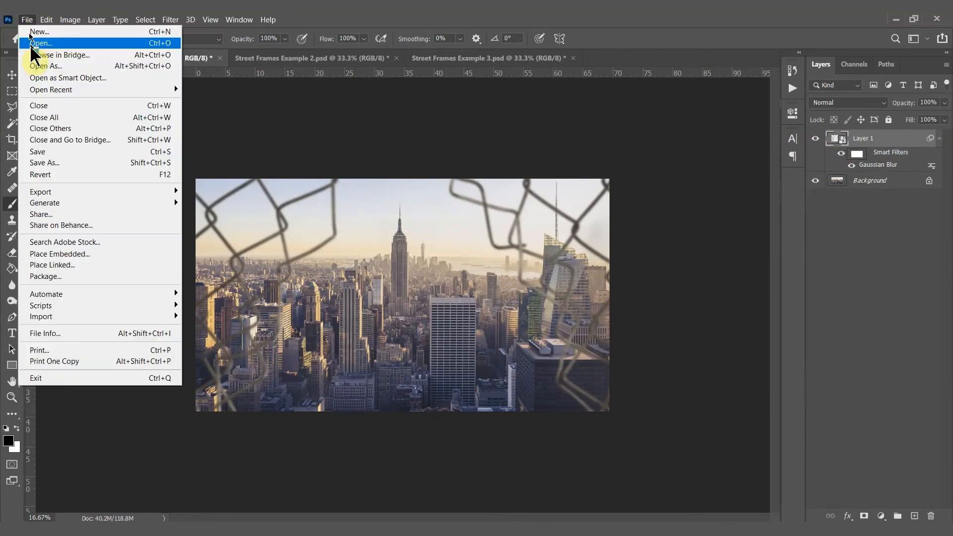
click(50, 163)
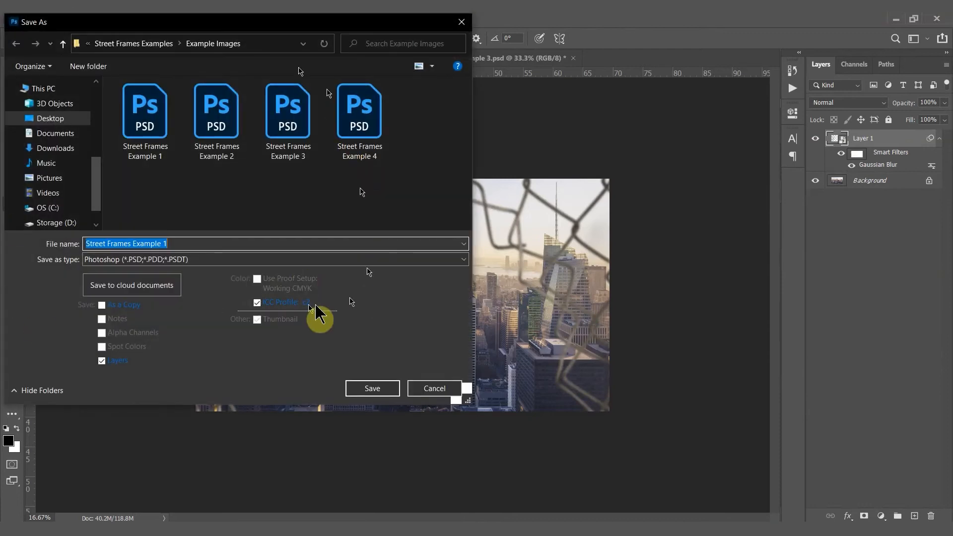
click(237, 259)
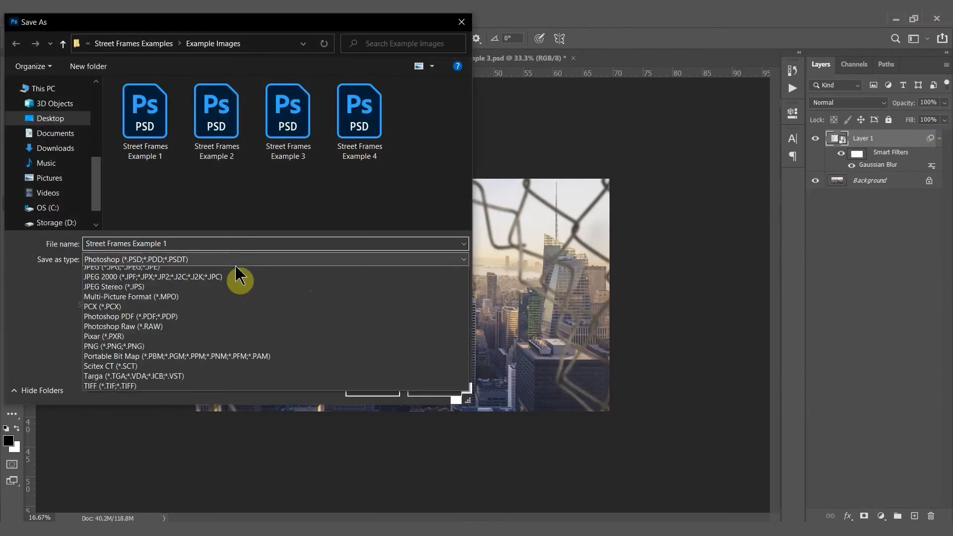
scroll(224, 363, up, 3)
click(320, 270)
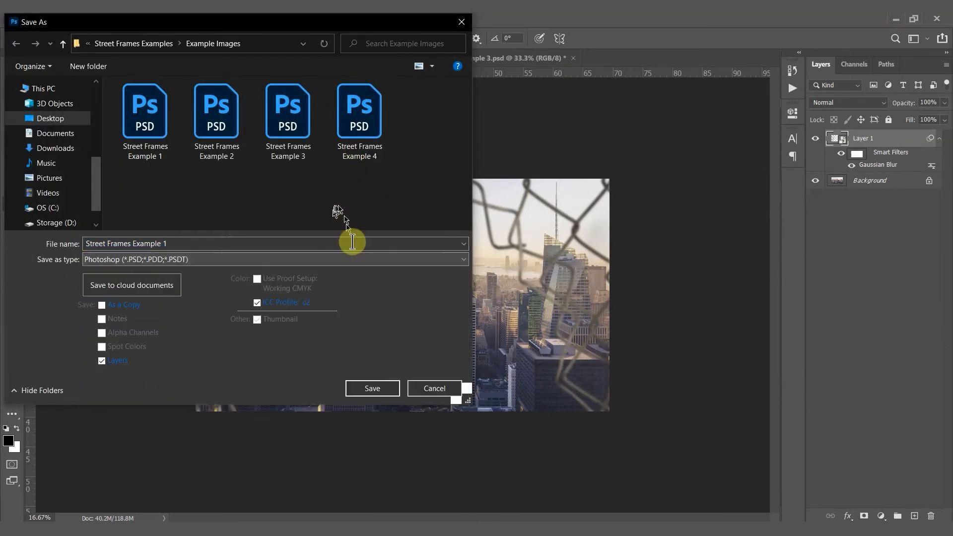
click(431, 392)
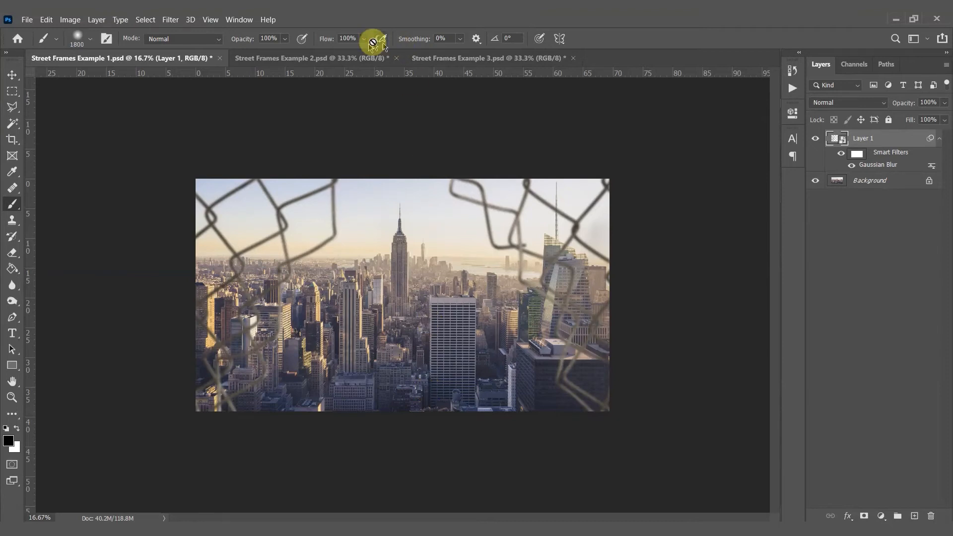
Switch to Street Frames Example 2.psd and place SF - Landscape - Mid - Medium Hole - No Backlight from the 1. No Backlight folder
click(340, 64)
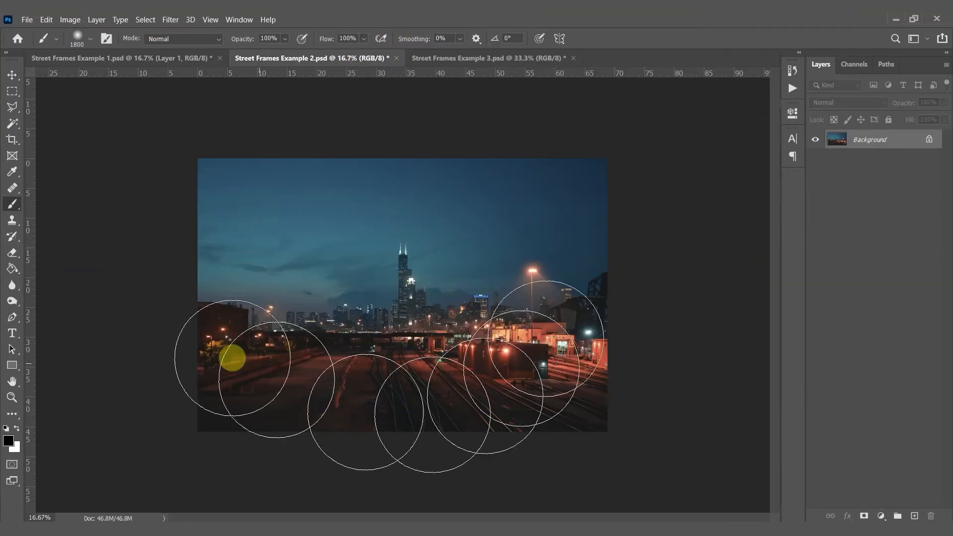
key(v)
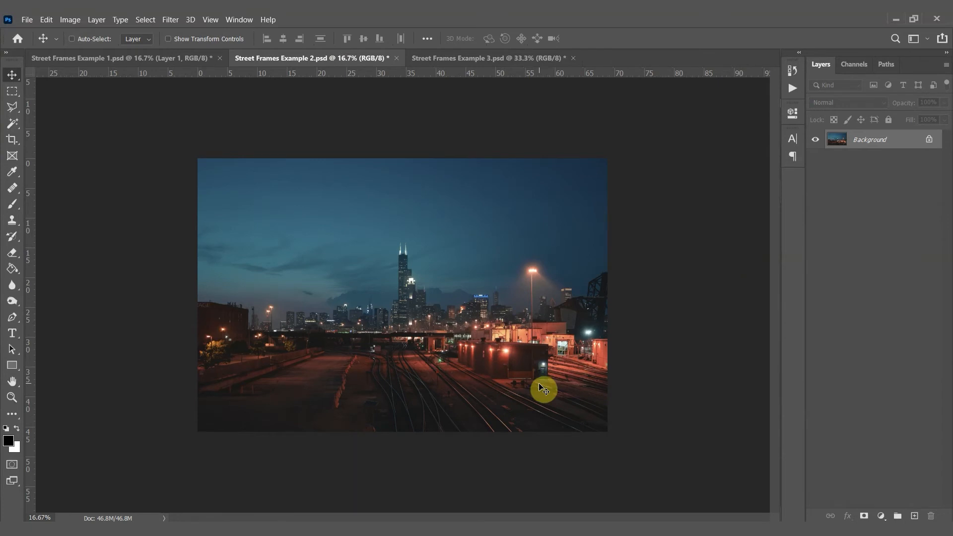
key(alt+Tab)
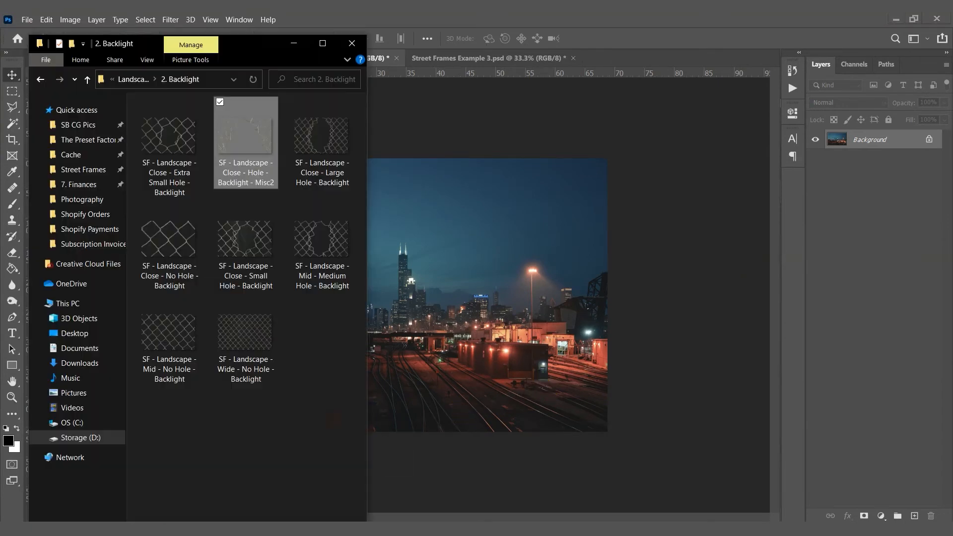
click(138, 81)
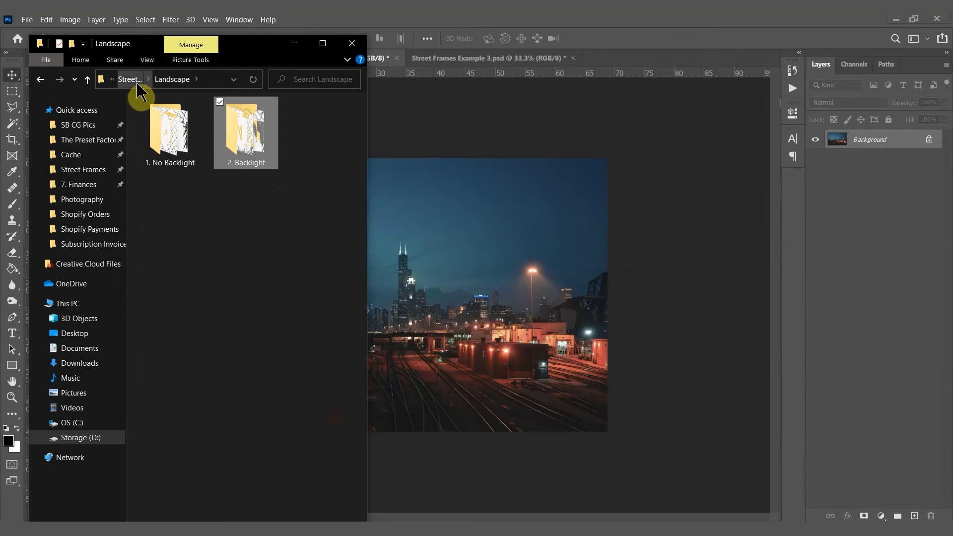
double_click(189, 143)
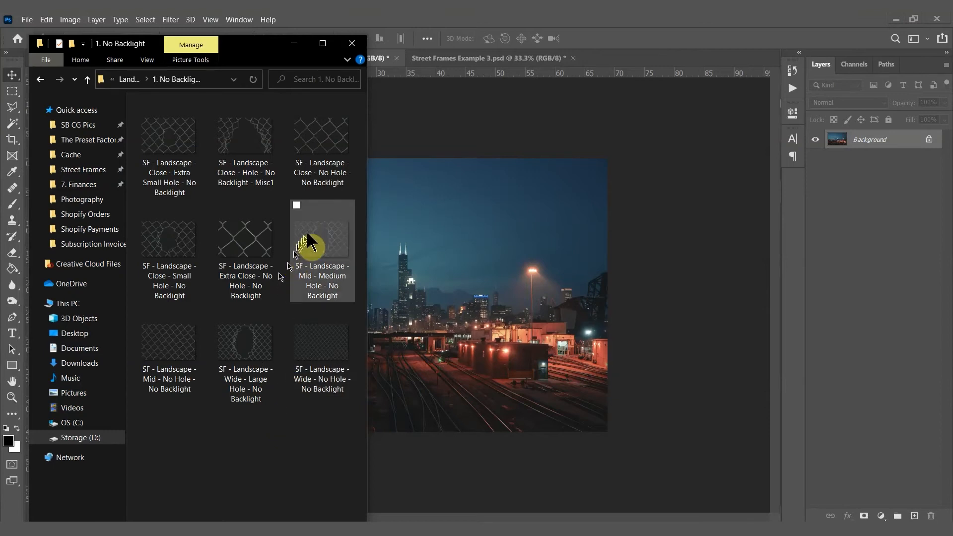
click(330, 253)
drag(316, 254, 434, 265)
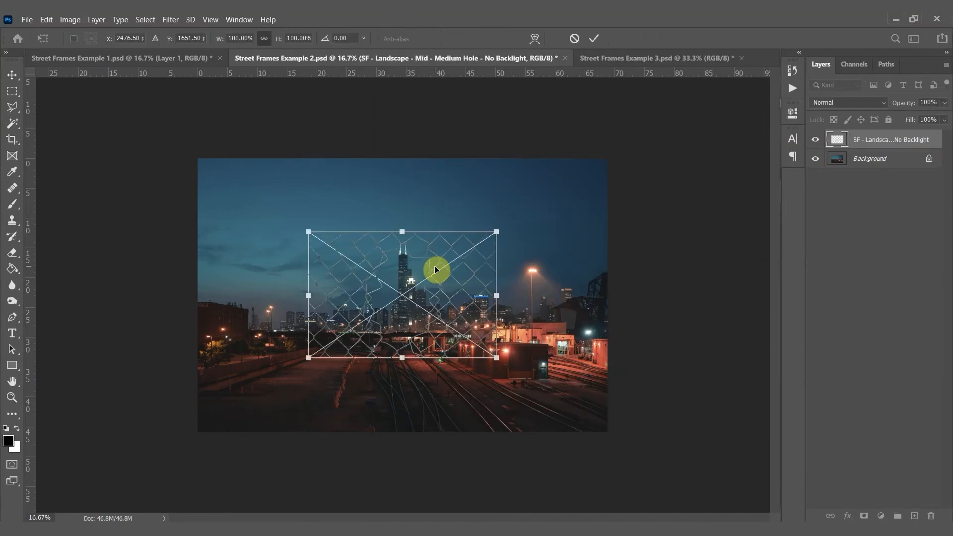
Enlarge the placed fence beyond the photo's edges and position its hole around the central tower, committing the transform
drag(308, 229, 171, 140)
drag(497, 357, 681, 481)
drag(623, 367, 611, 351)
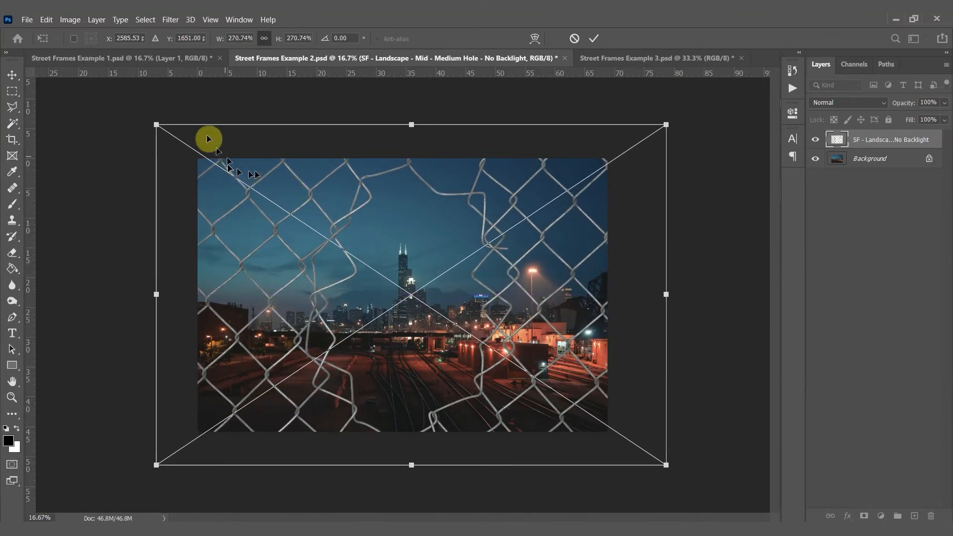
drag(154, 124, 91, 79)
drag(446, 289, 475, 302)
click(594, 38)
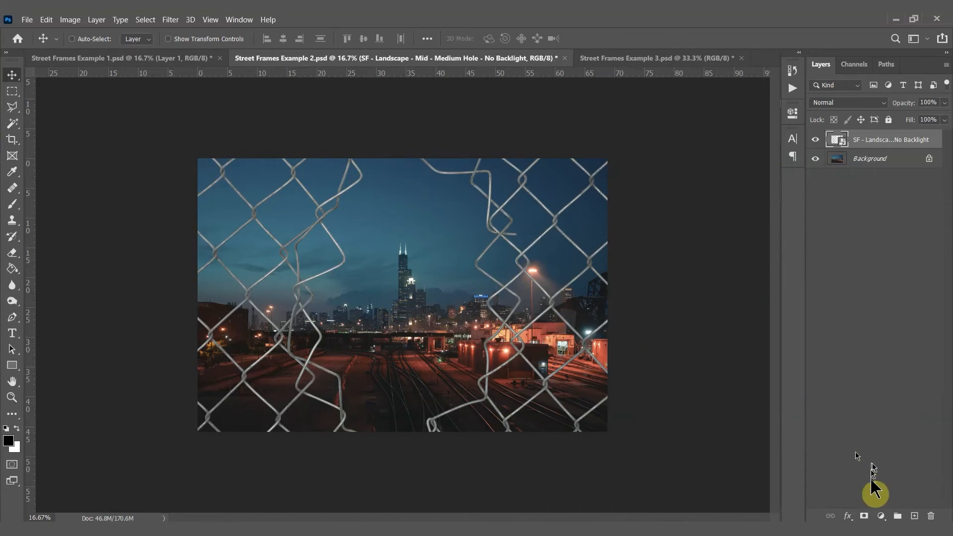
Add a Brightness/Contrast adjustment clipped to the fence layer, with Brightness -104 and Contrast 20
click(886, 518)
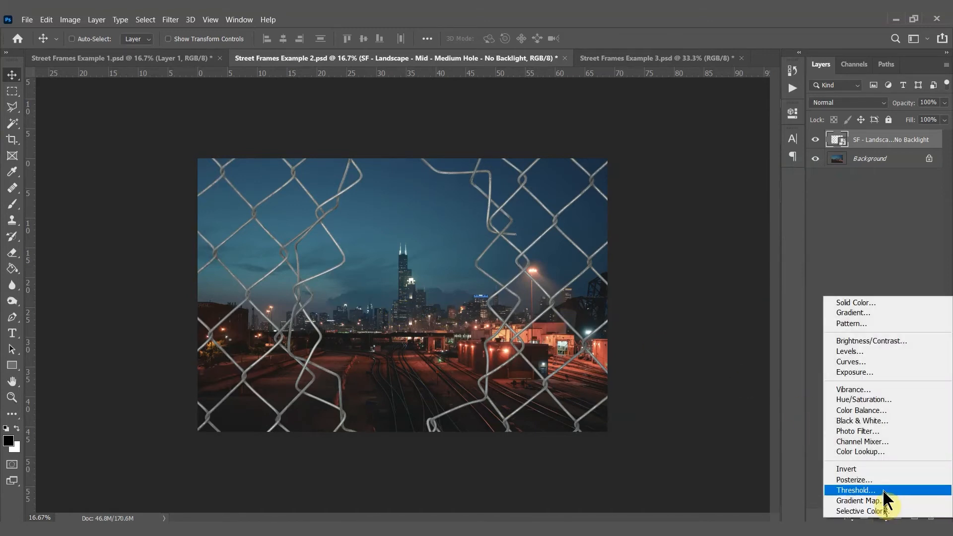
click(887, 342)
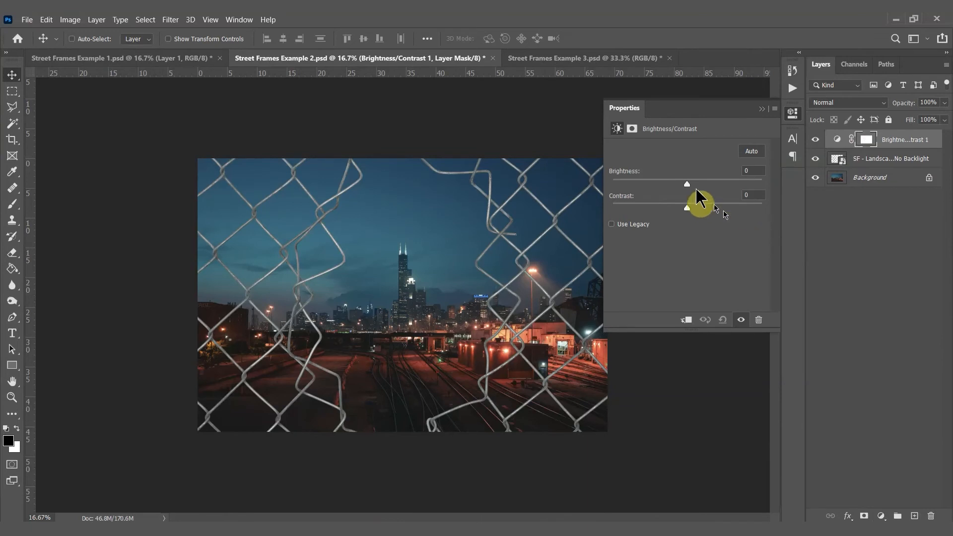
click(687, 319)
drag(687, 183, 638, 181)
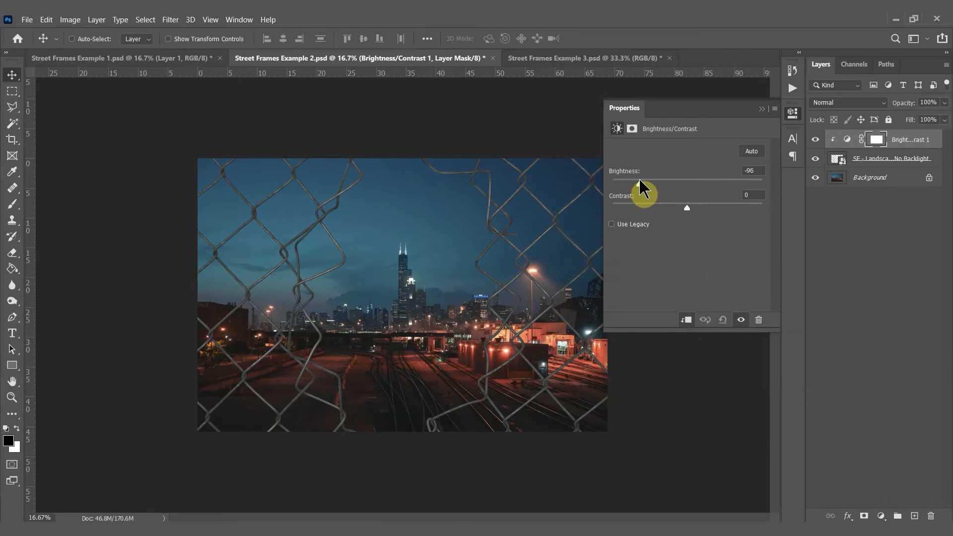
drag(687, 207, 702, 208)
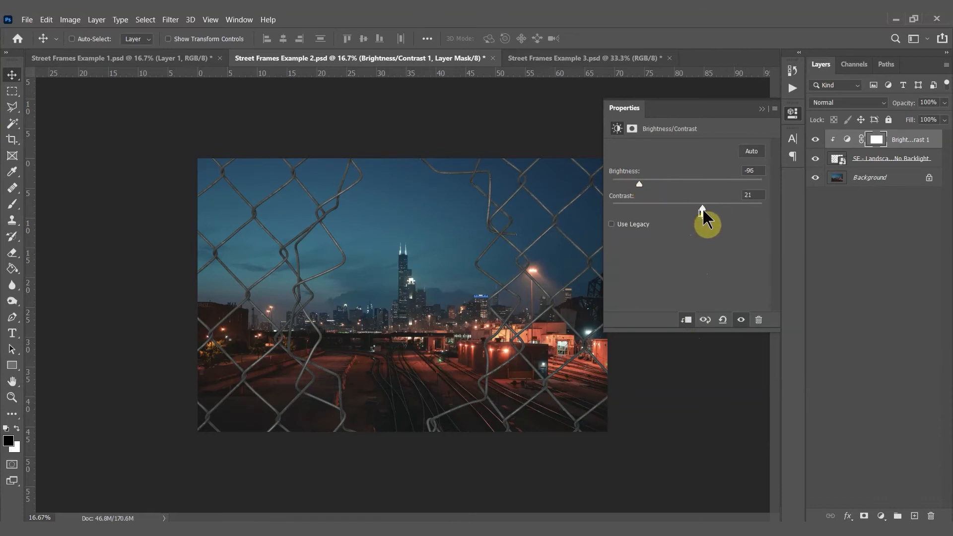
drag(639, 183, 637, 184)
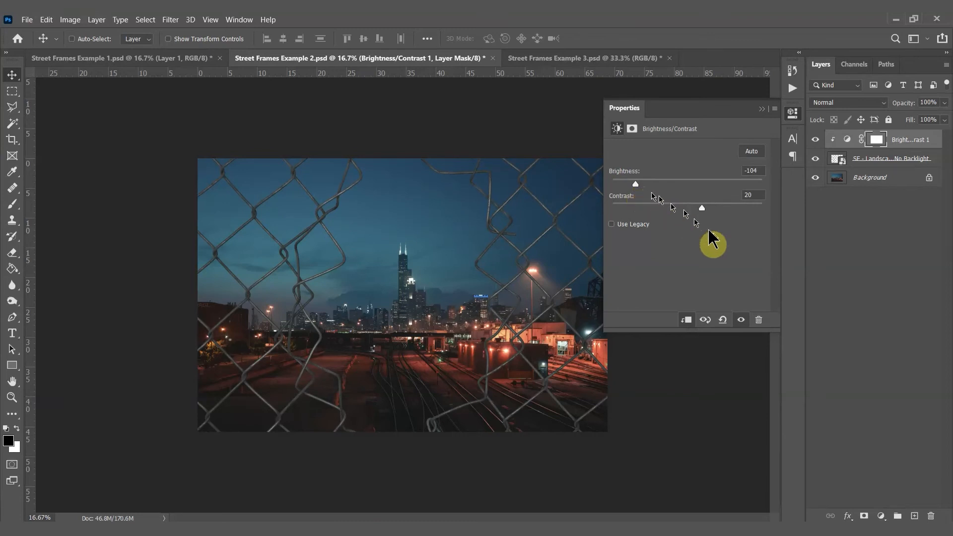
Add a Hue/Saturation adjustment clipped to the fence, with Colorize on, Hue 182, Saturation 18 and Lightness -17
click(880, 516)
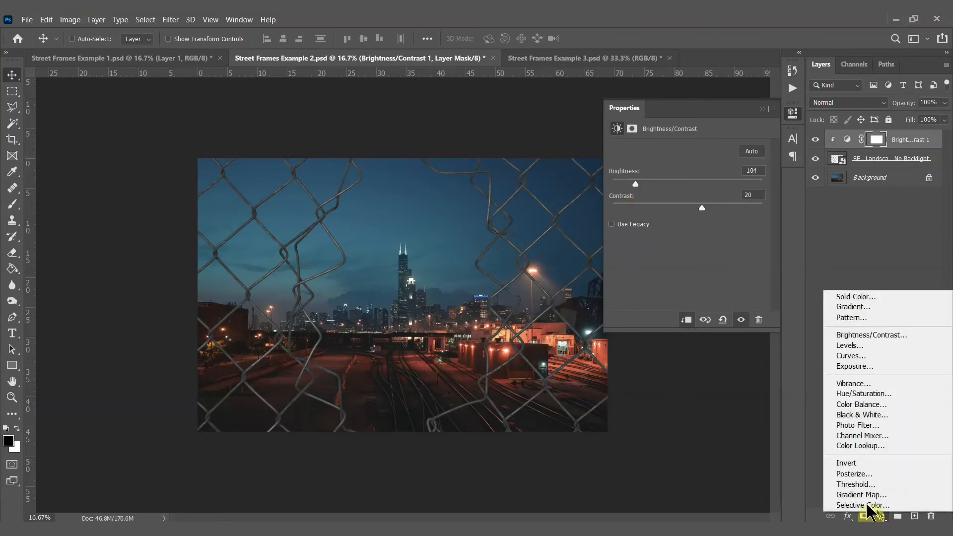
click(867, 395)
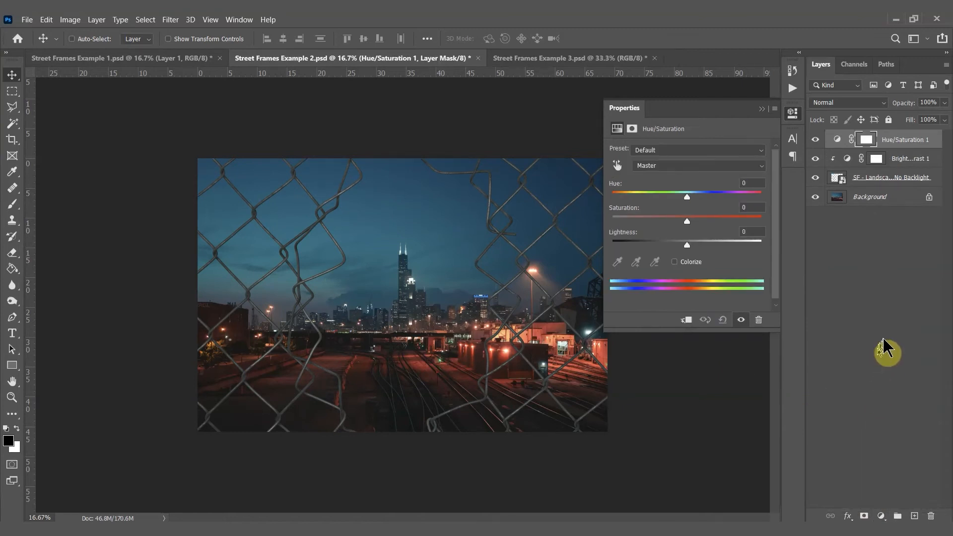
click(684, 322)
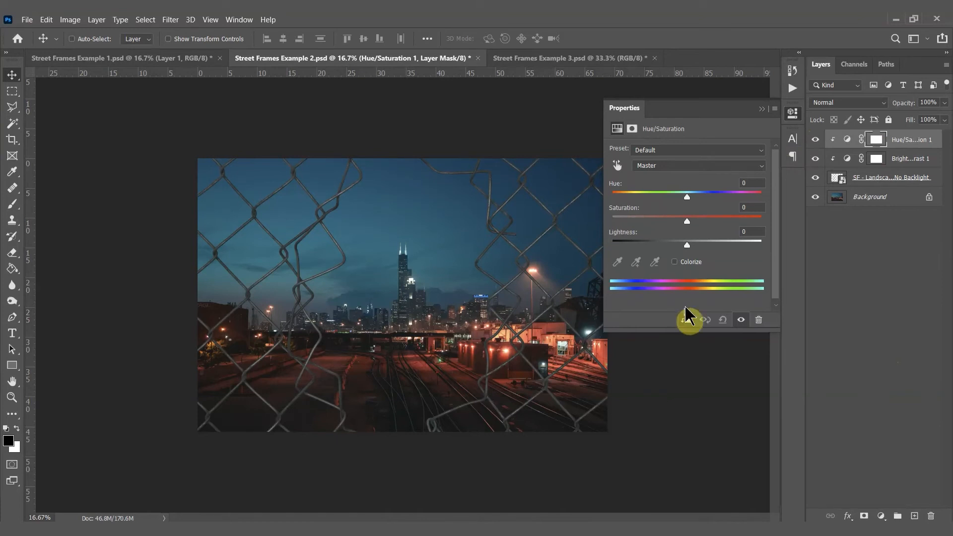
click(684, 261)
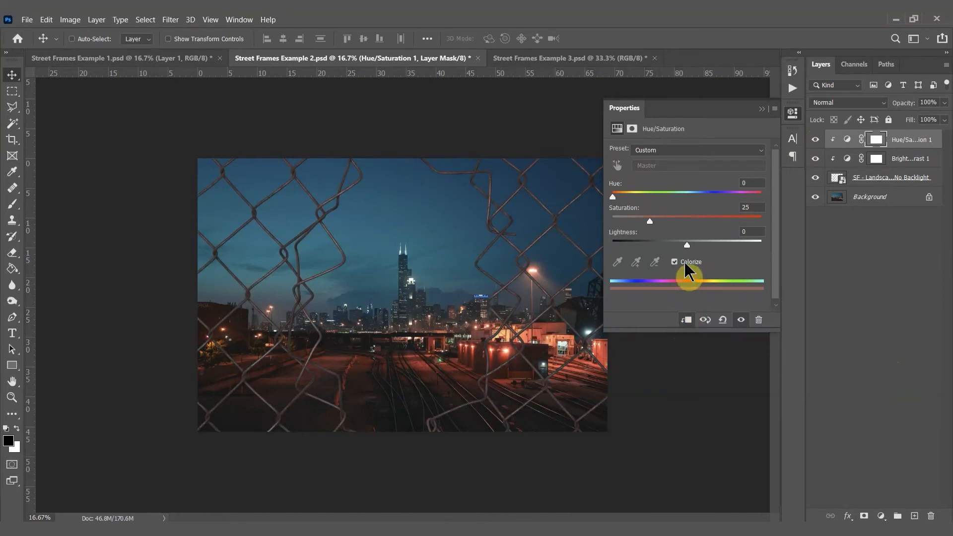
drag(613, 196, 687, 200)
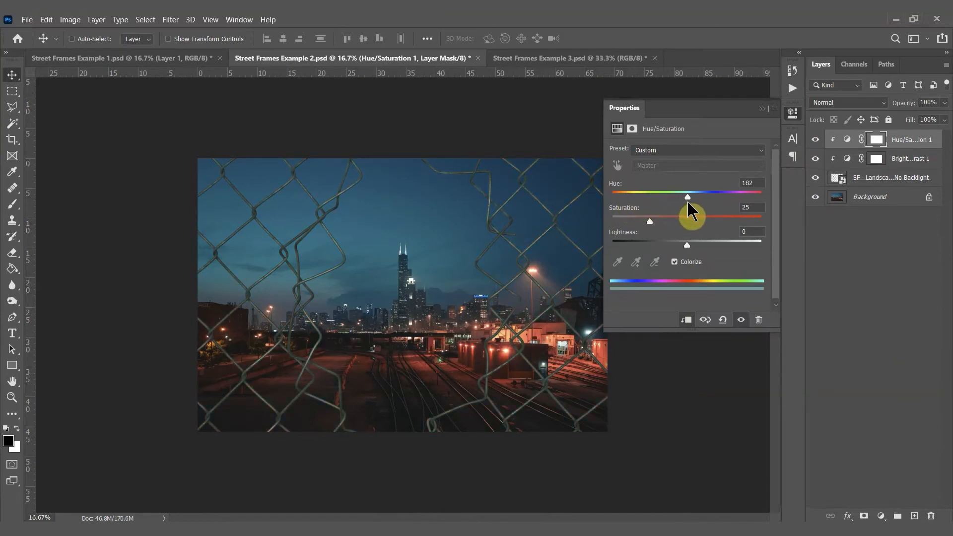
drag(649, 221, 629, 222)
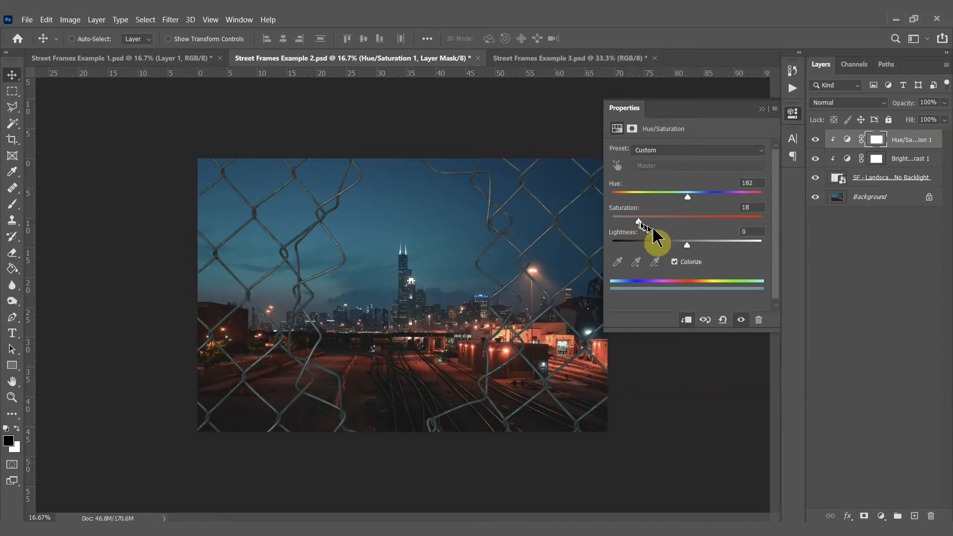
drag(685, 249, 676, 246)
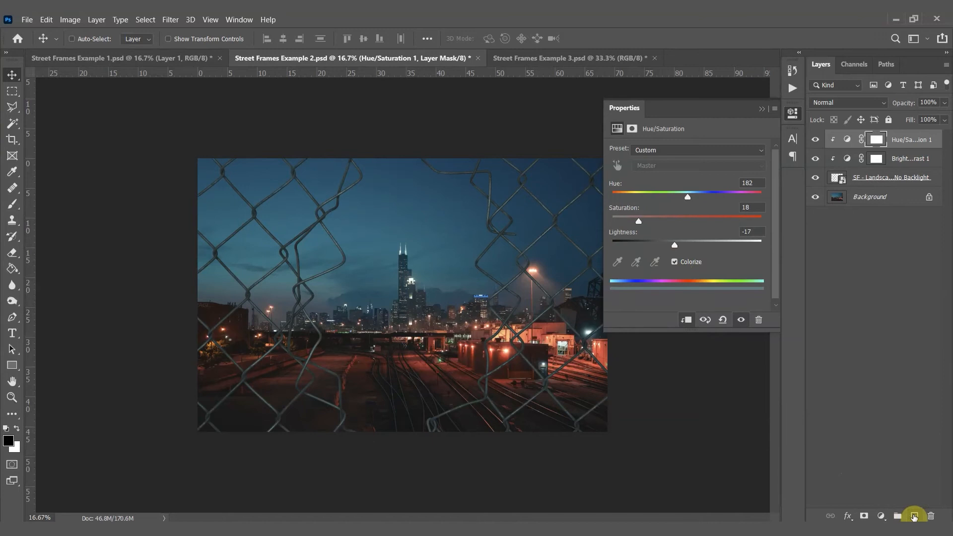
On a new layer, paint black over the outer parts of the fence within a selection loaded from the fence layer, and deselect
click(914, 517)
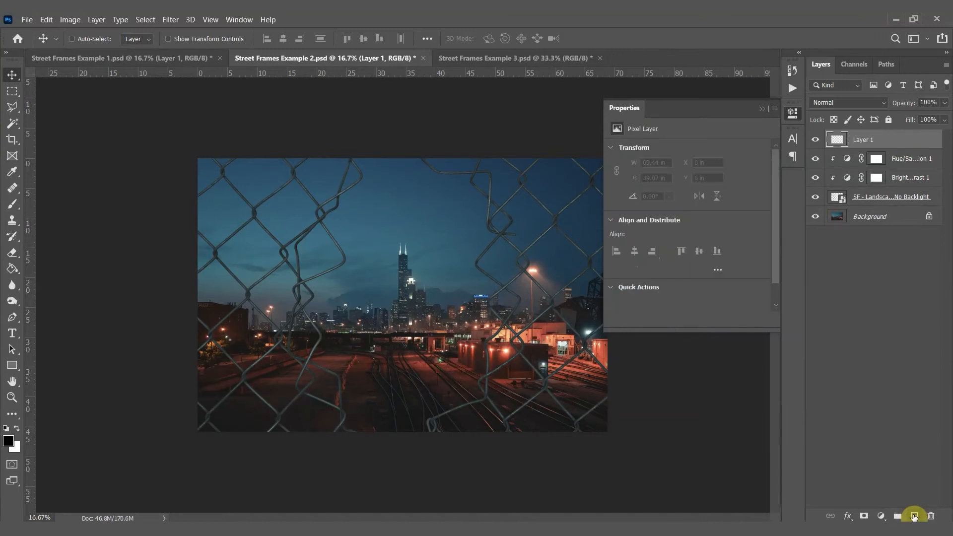
ctrl+click(836, 198)
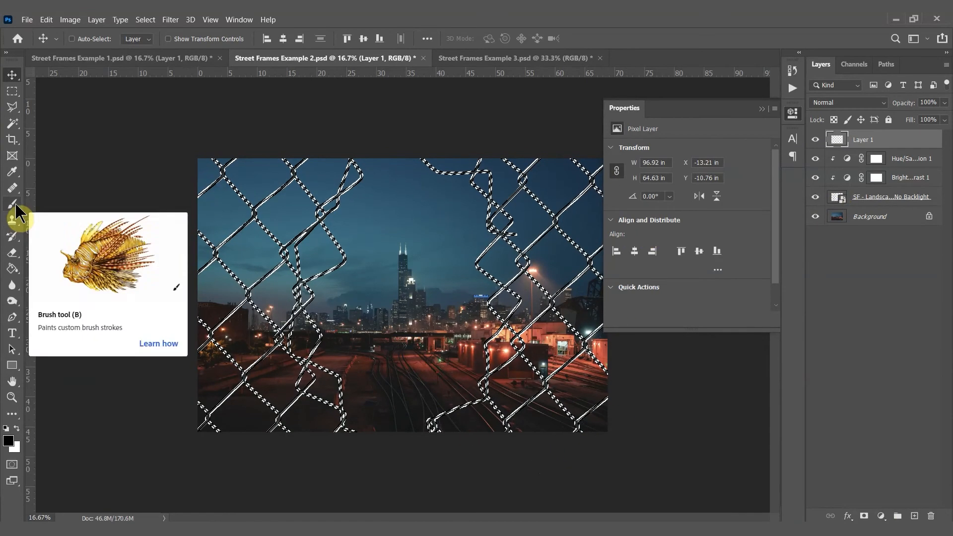
click(14, 204)
click(8, 441)
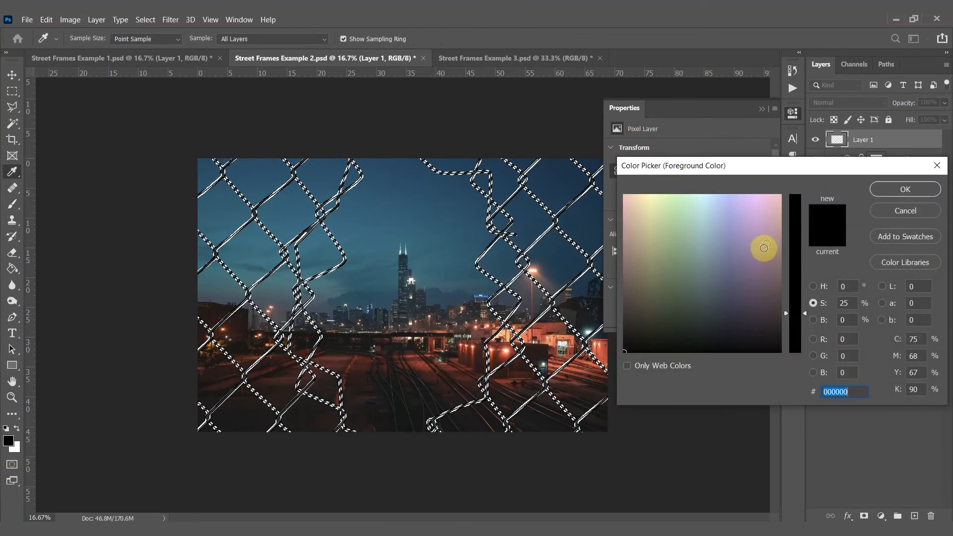
click(923, 188)
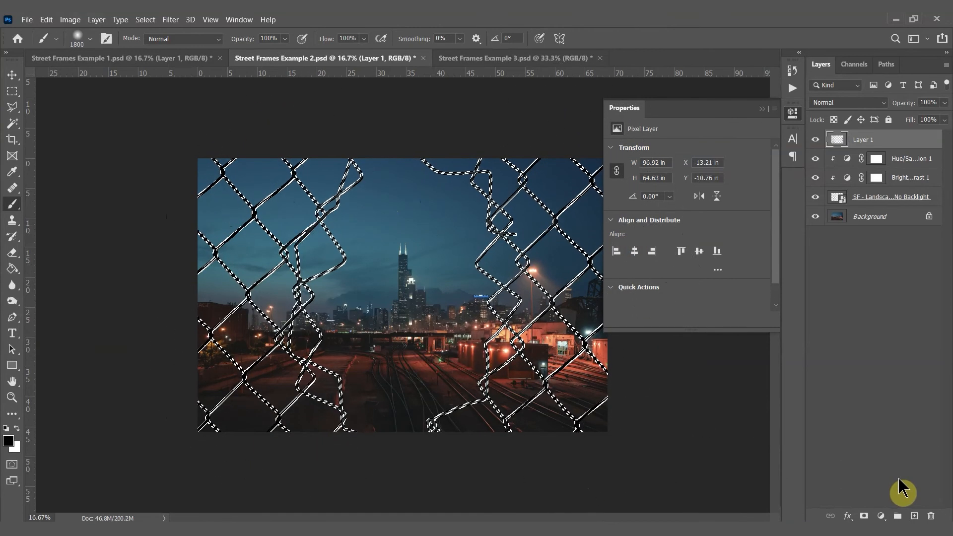
key(ctrl+d)
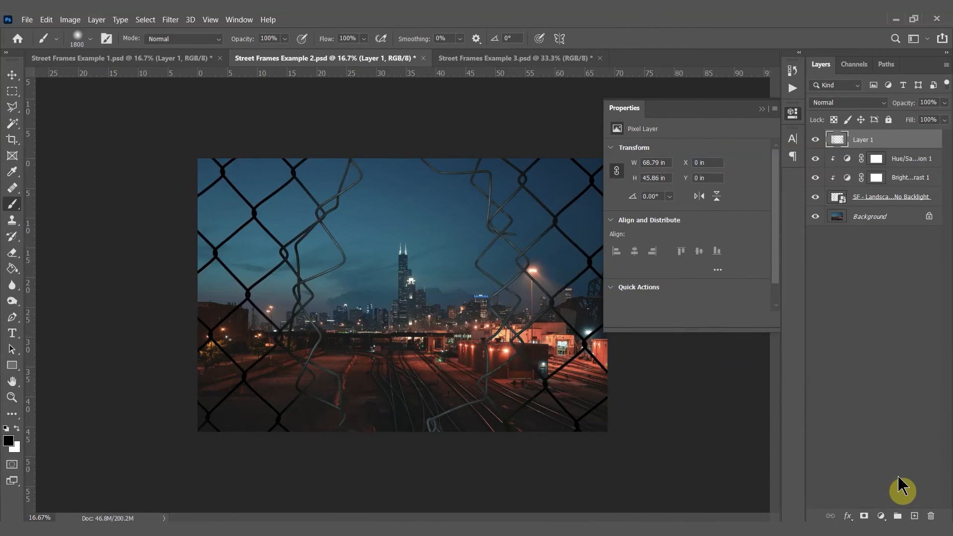
Lower the black fence shading layer's opacity to 46%
click(762, 110)
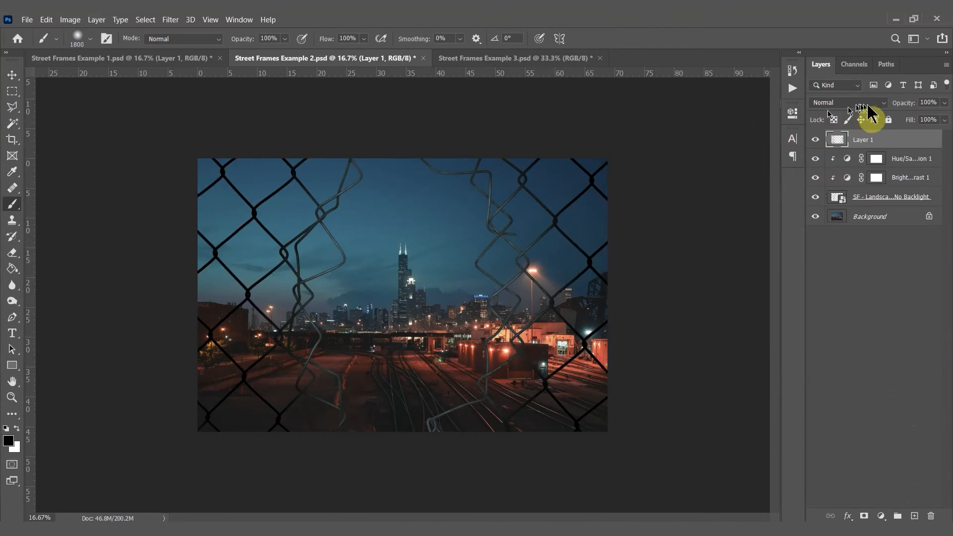
click(944, 102)
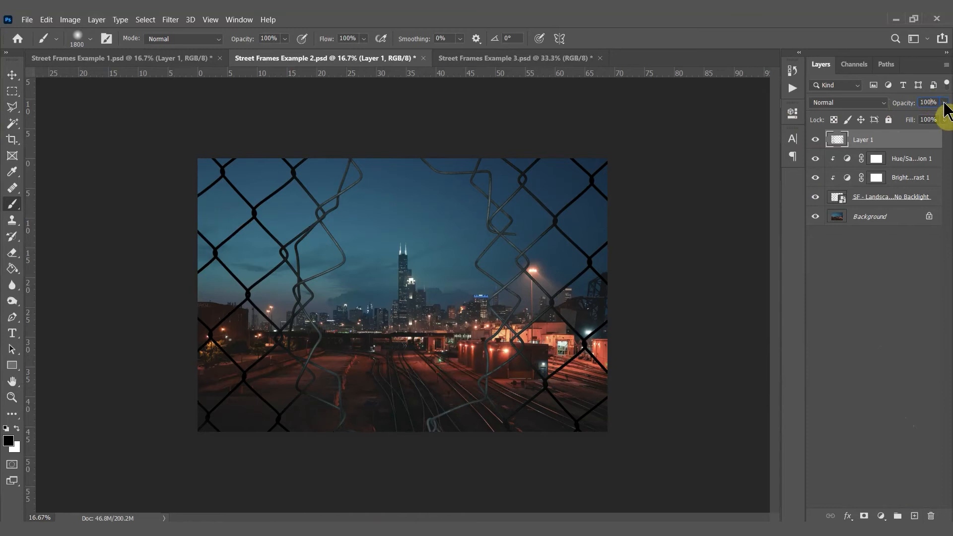
drag(944, 116, 925, 122)
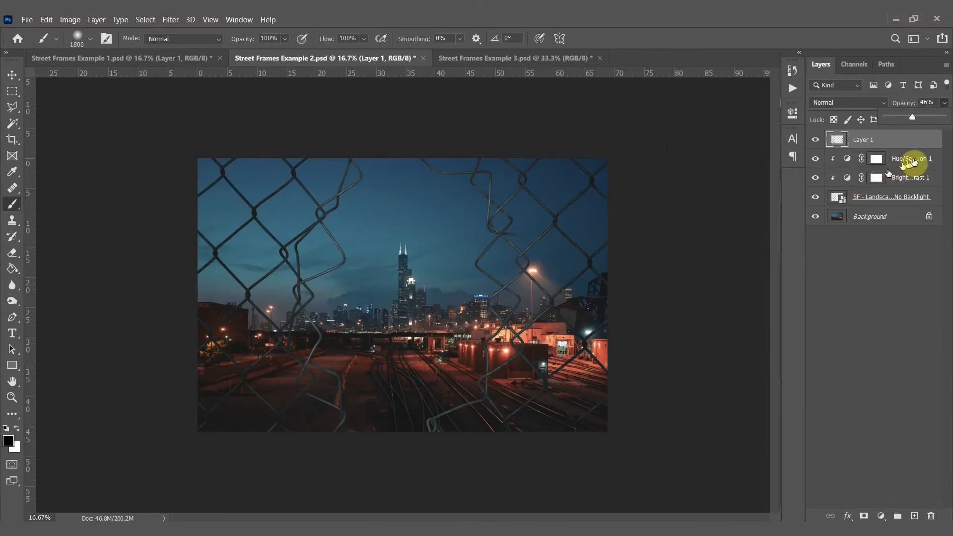
Convert the shading layer, both adjustments and the fence layer together into one smart object
click(910, 163)
shift+click(910, 163)
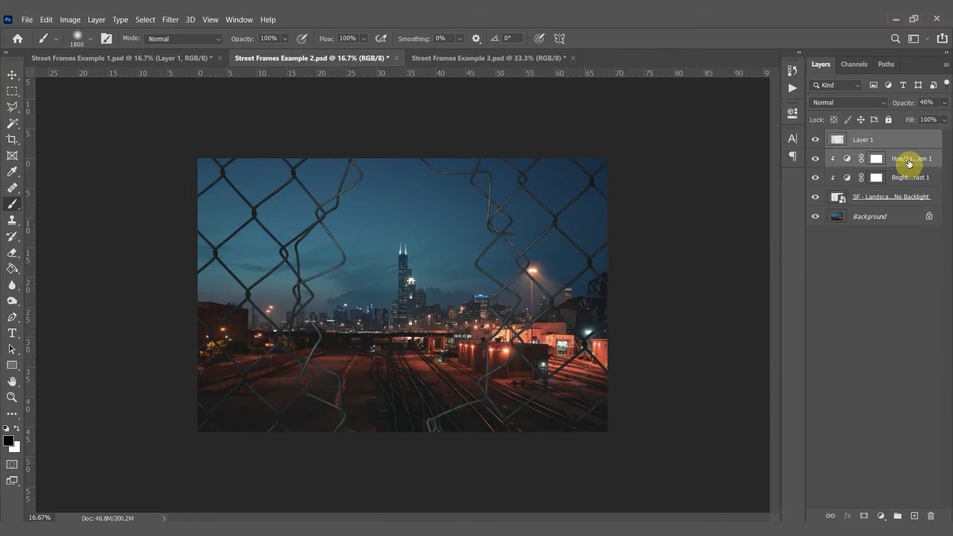
shift+click(902, 180)
shift+click(833, 199)
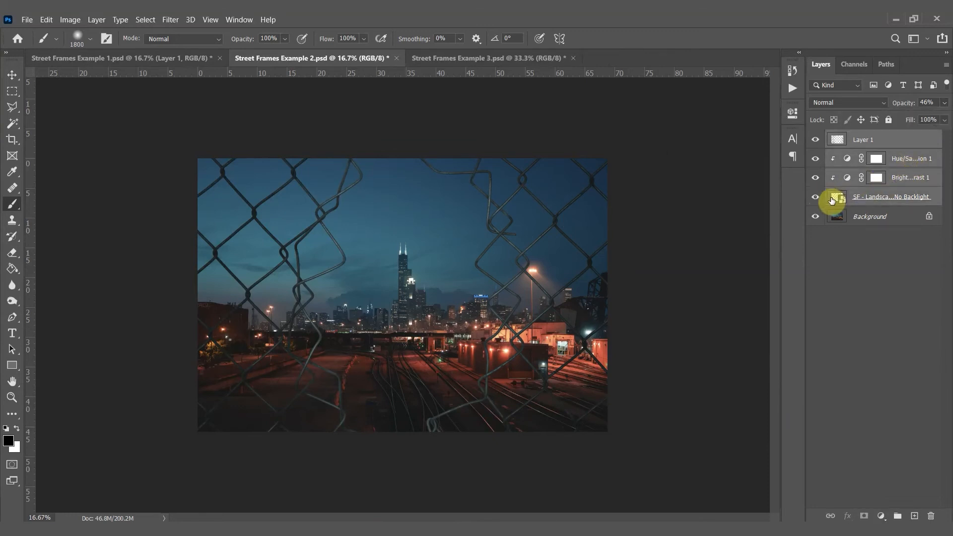
right_click(833, 200)
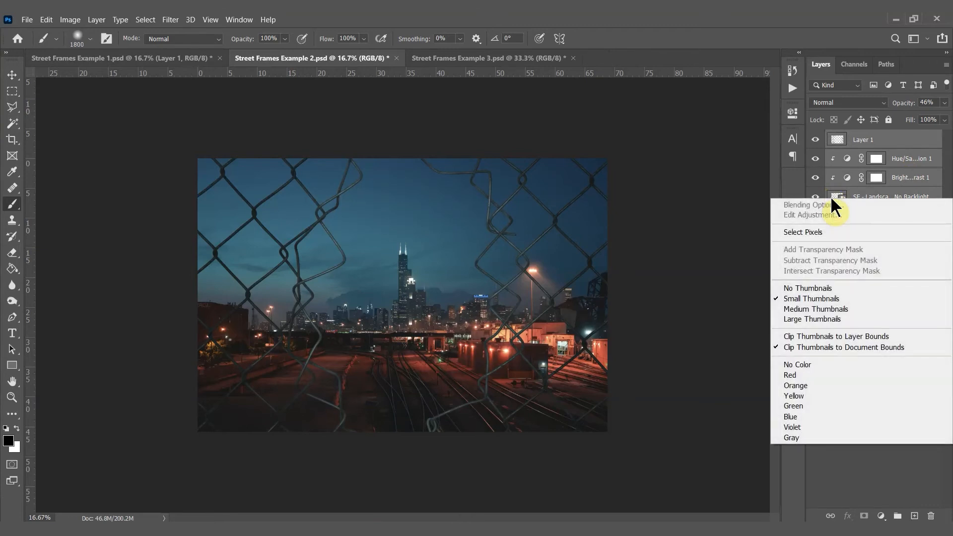
right_click(897, 187)
click(832, 174)
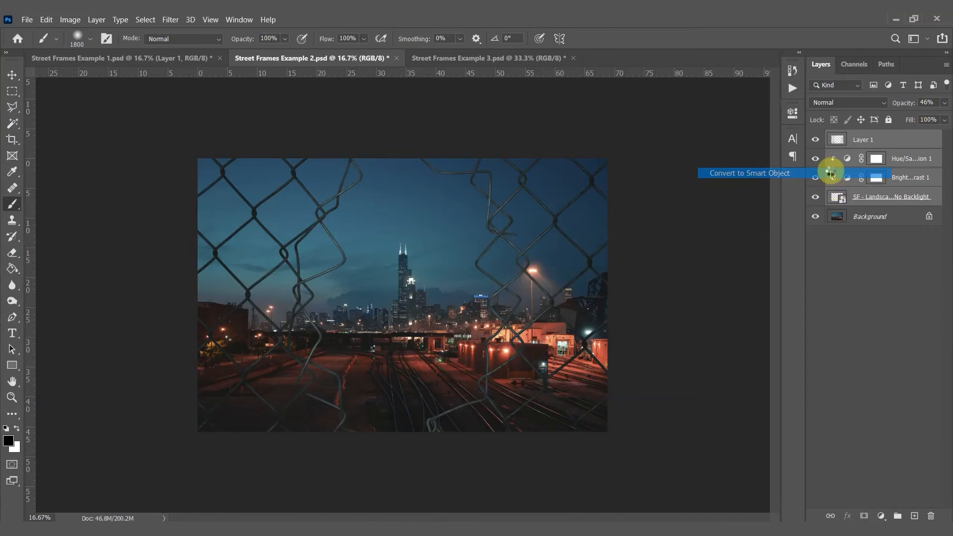
Apply a slightly reduced Gaussian Blur to the fence smart object as an editable smart filter
click(174, 20)
mouse_move(191, 152)
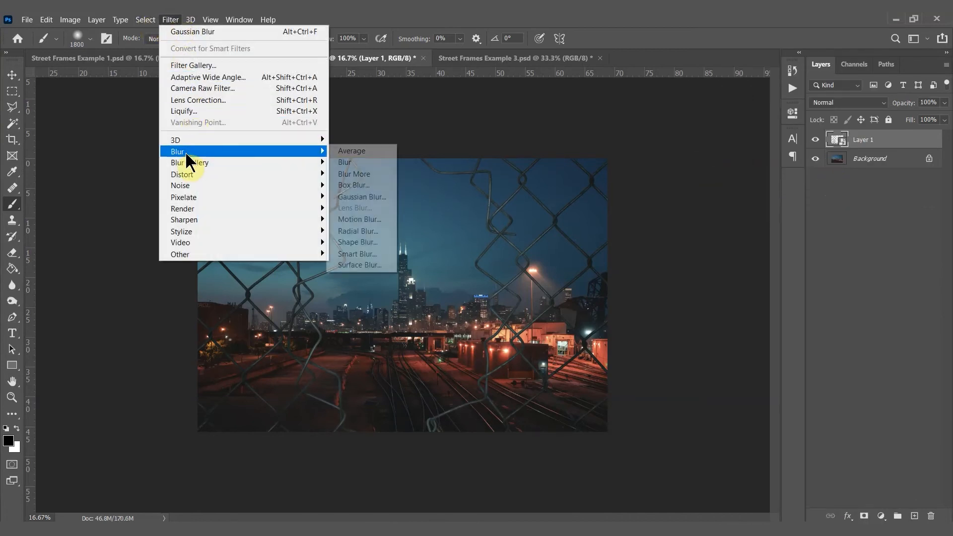
click(373, 197)
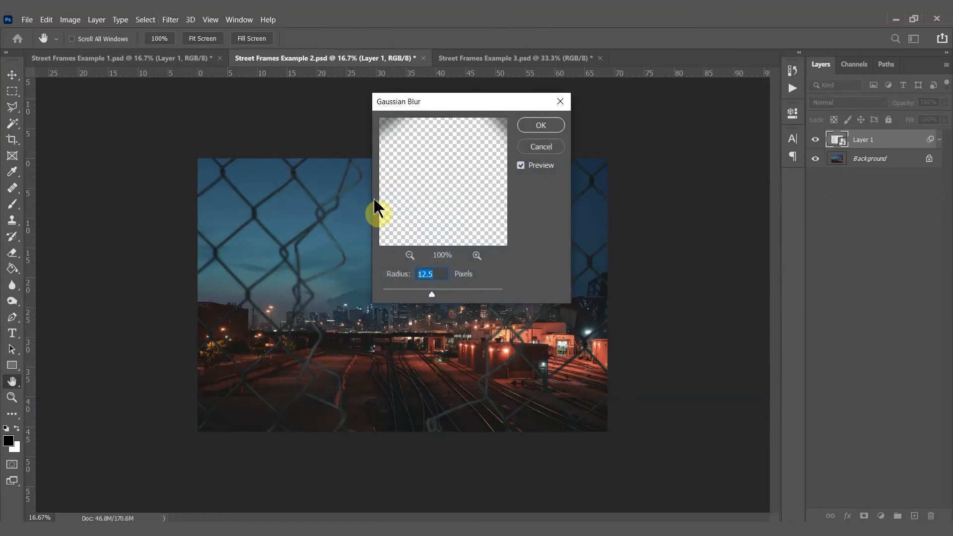
mouse_move(431, 298)
mouse_down()
mouse_move(419, 297)
mouse_move(428, 305)
mouse_up()
click(536, 126)
key(b)
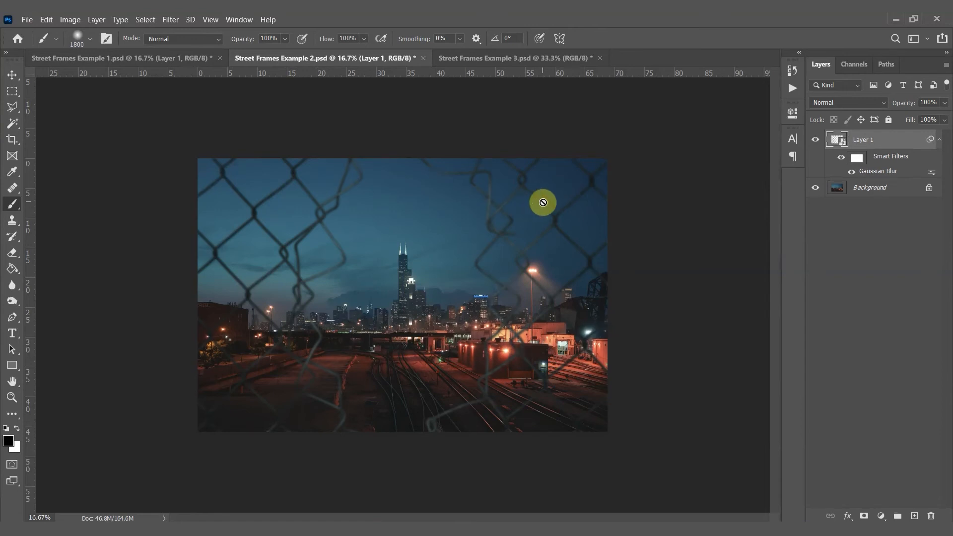
Paint a soft black vignette around the photo's edges on a new layer at 22% opacity, and compare with it hidden
click(914, 516)
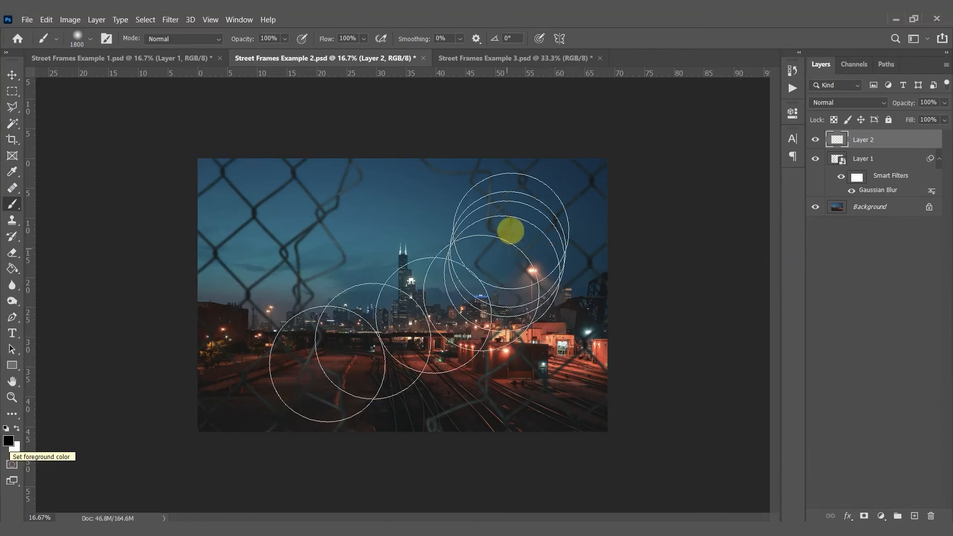
mouse_move(485, 103)
mouse_down()
mouse_move(578, 138)
mouse_move(619, 241)
mouse_move(617, 367)
mouse_move(587, 409)
mouse_move(516, 467)
mouse_up()
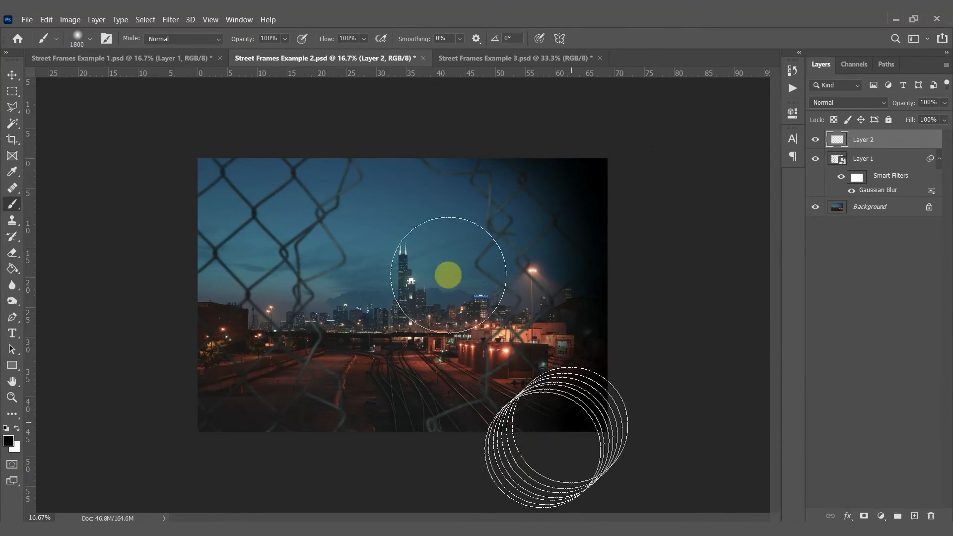
mouse_move(281, 109)
mouse_down()
mouse_move(221, 146)
mouse_move(191, 277)
mouse_move(185, 384)
mouse_move(246, 465)
mouse_move(308, 491)
mouse_move(259, 461)
mouse_move(238, 418)
mouse_move(209, 270)
mouse_move(234, 182)
mouse_move(310, 123)
mouse_move(501, 124)
mouse_move(331, 118)
mouse_move(264, 220)
mouse_move(360, 447)
mouse_move(353, 469)
mouse_move(347, 448)
mouse_move(472, 453)
mouse_up()
drag(905, 103, 858, 105)
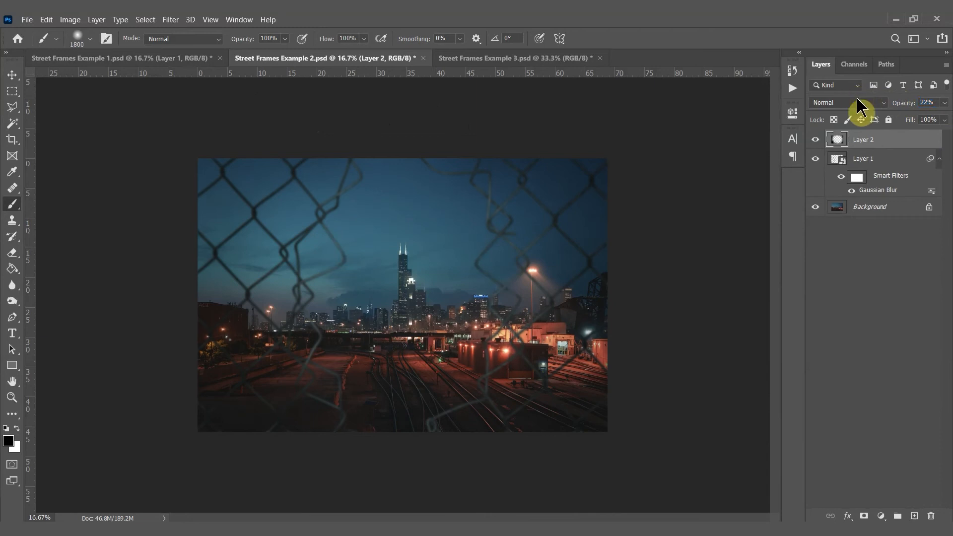
click(814, 140)
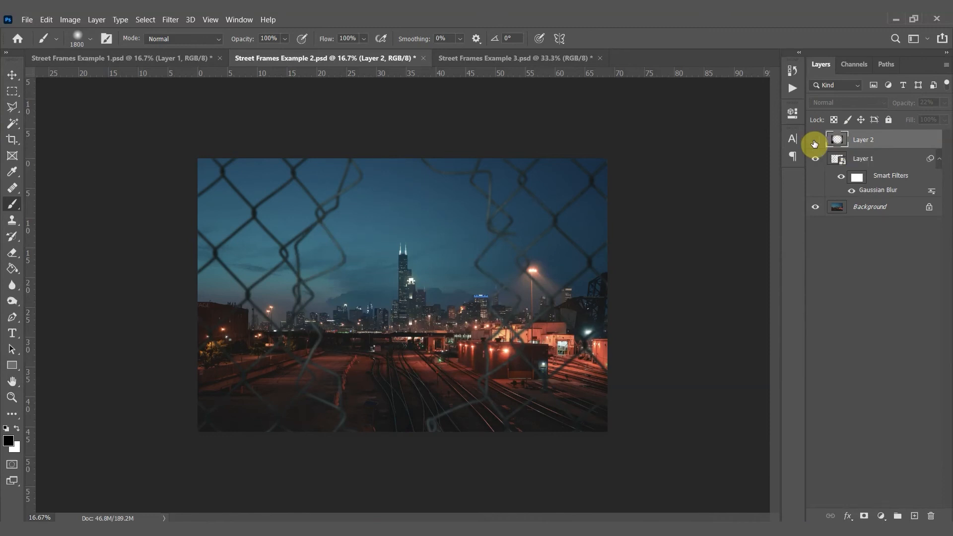
click(815, 144)
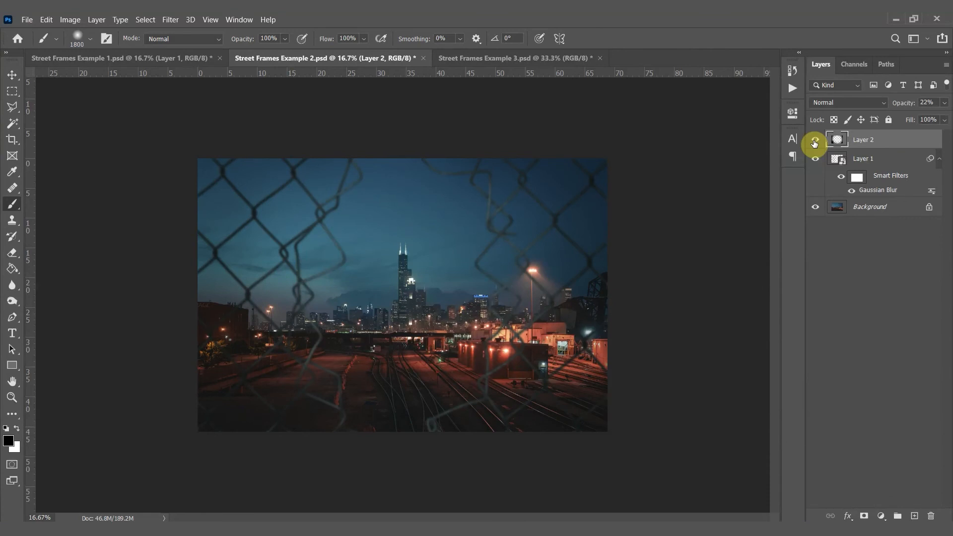
Group the vignette and fence layers, and toggle the group's visibility to compare before and after
shift+click(875, 159)
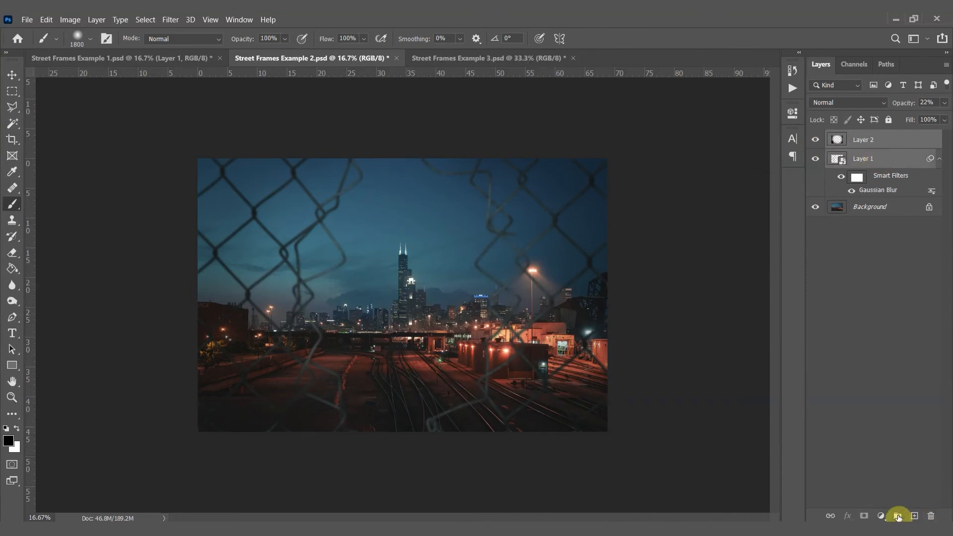
click(898, 516)
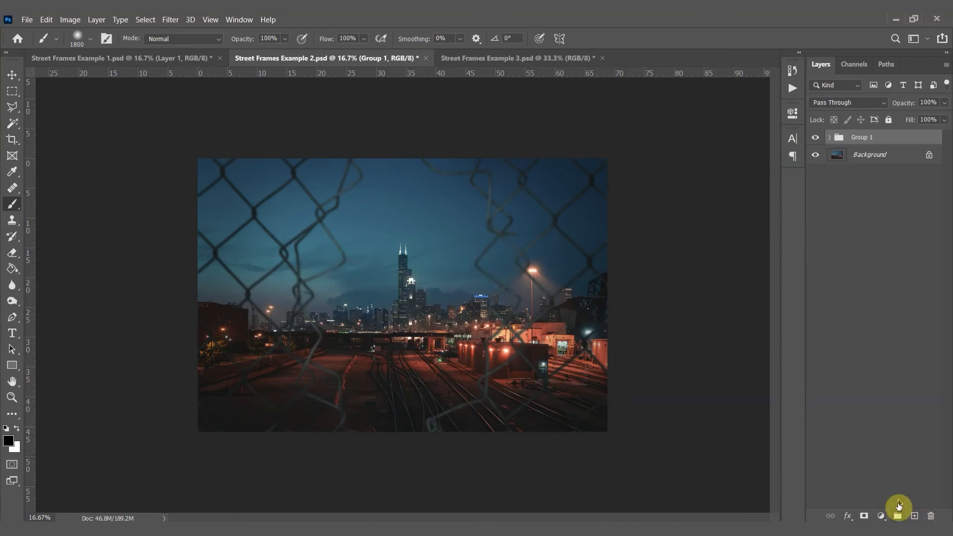
click(829, 138)
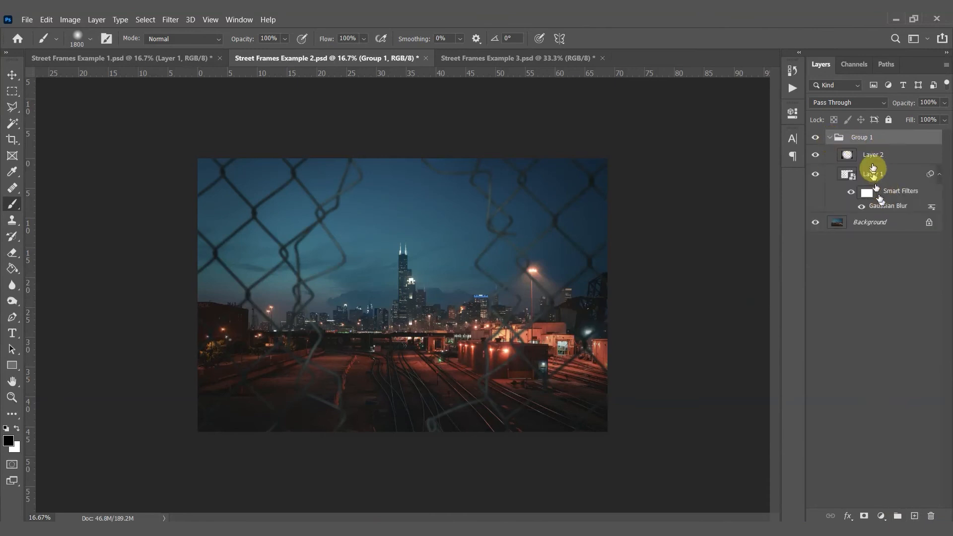
click(816, 140)
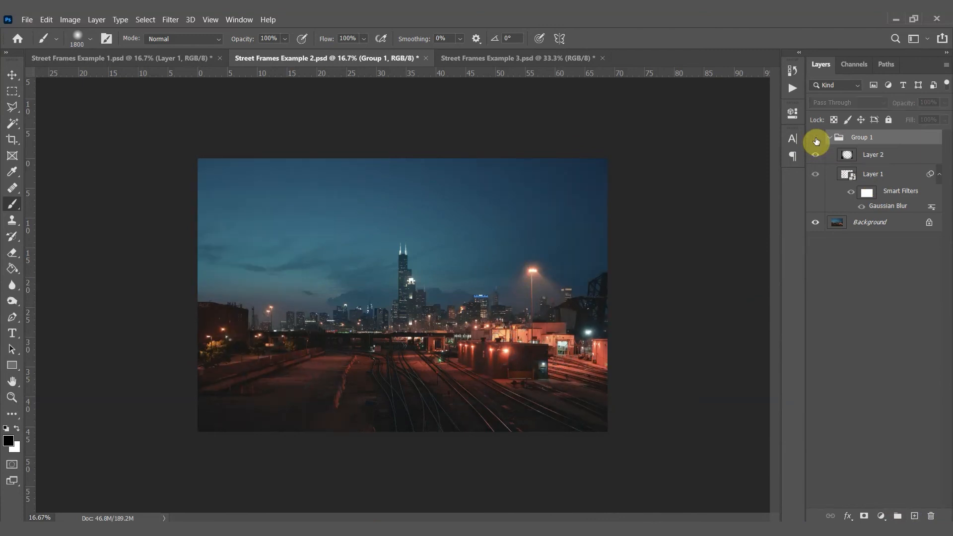
click(816, 138)
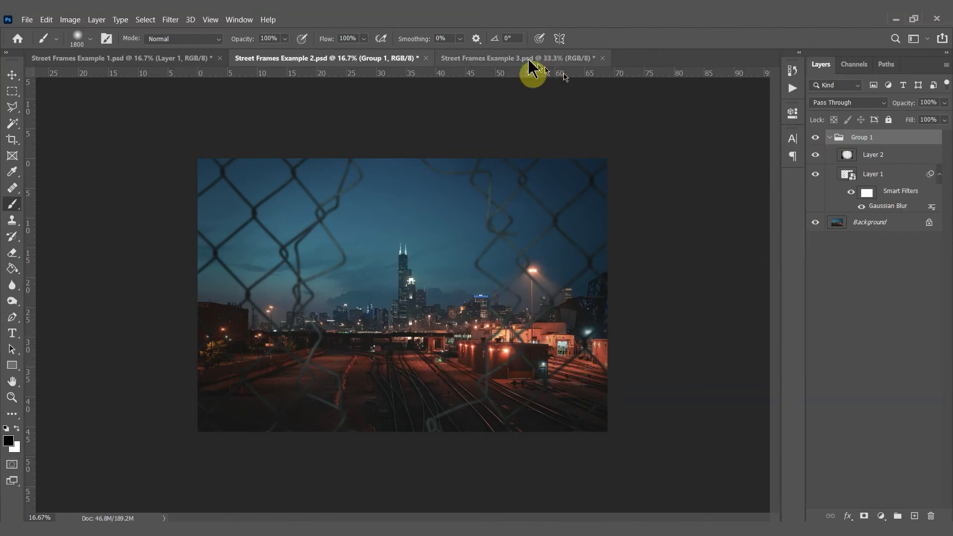
In Street Frames Example 3.psd, place the "SF - Landscape - Close - Small Hole - Backlight" fence image from the 2. Backlight folder
click(504, 60)
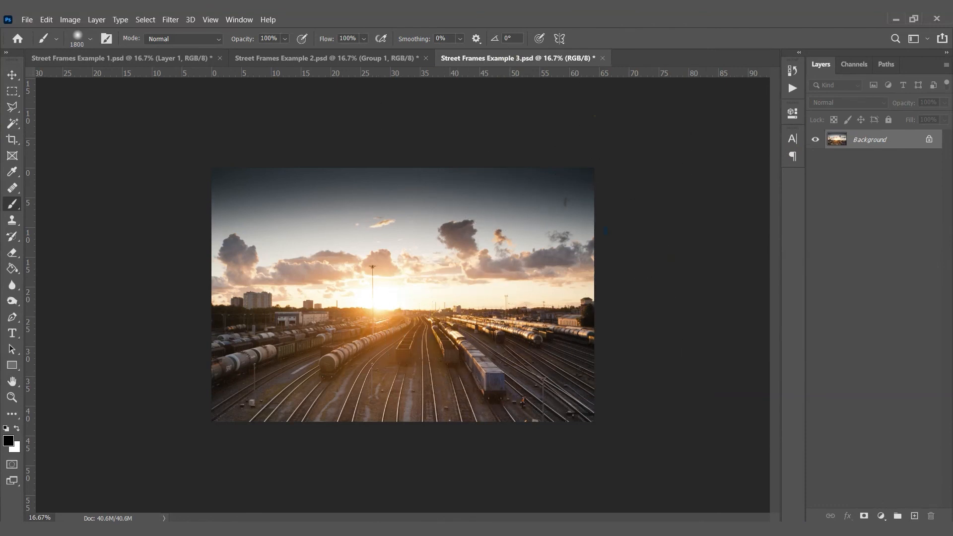
key(alt+Tab)
click(131, 80)
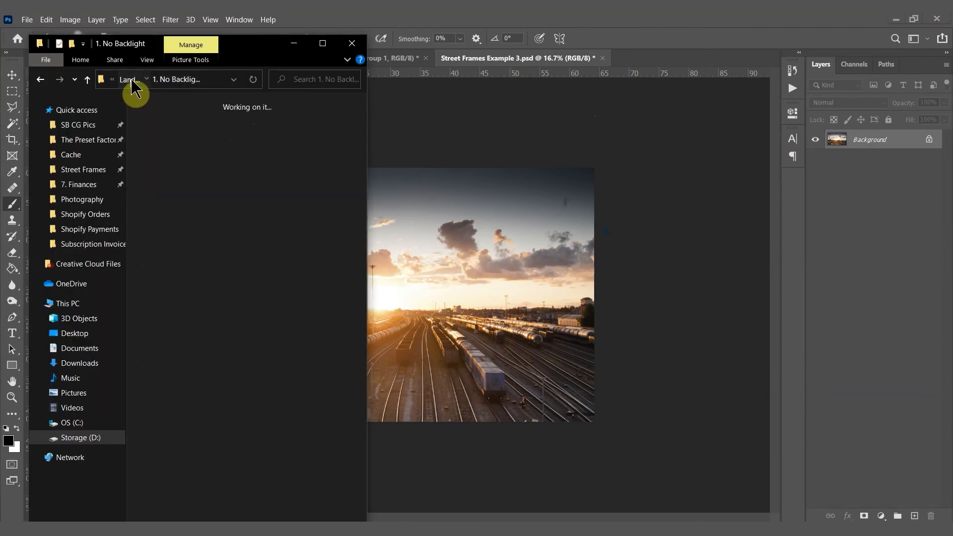
double_click(246, 139)
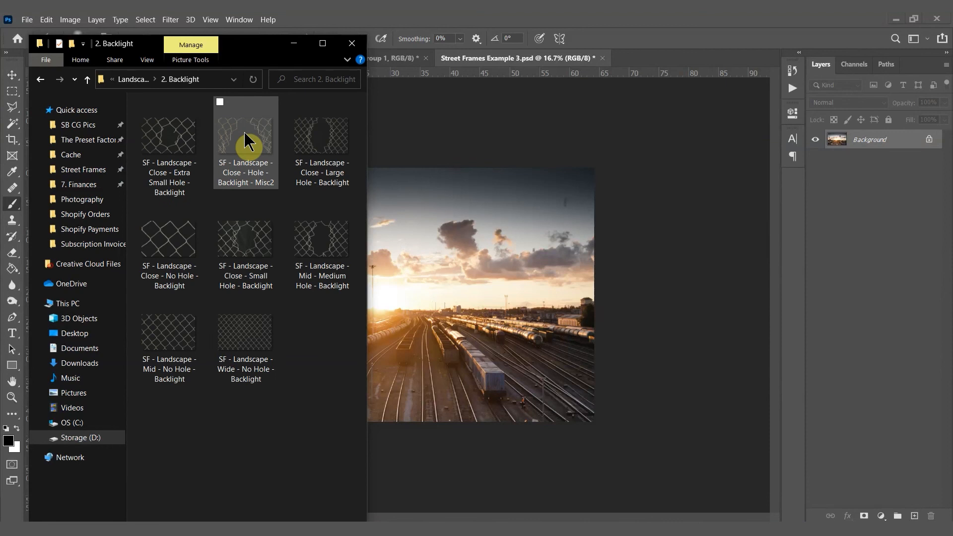
drag(268, 199, 430, 244)
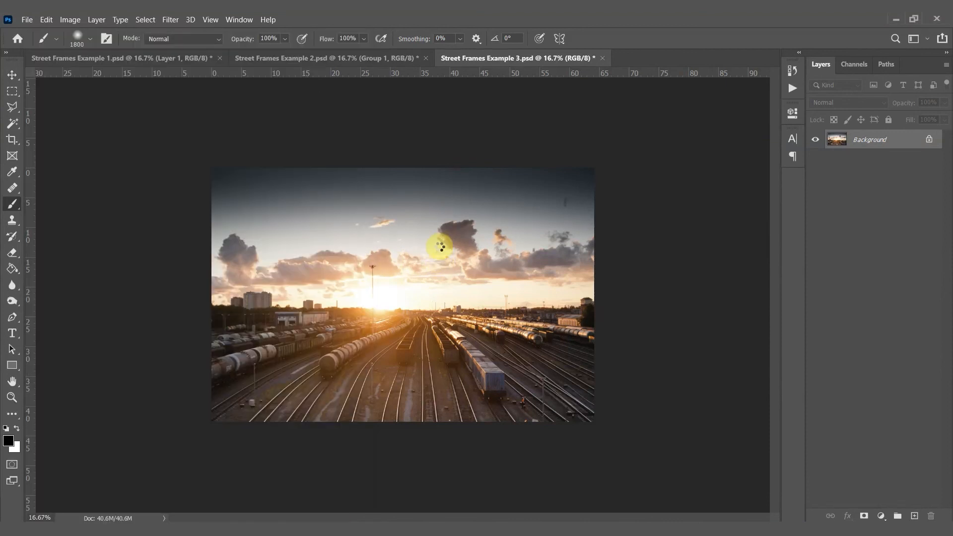
Enlarge the placed fence beyond the photo's edges, position its hole around the sunset and rail yard, and commit the transform
drag(310, 231, 201, 146)
drag(496, 357, 717, 502)
drag(624, 378, 577, 344)
drag(148, 122, 101, 92)
drag(370, 259, 391, 274)
click(594, 38)
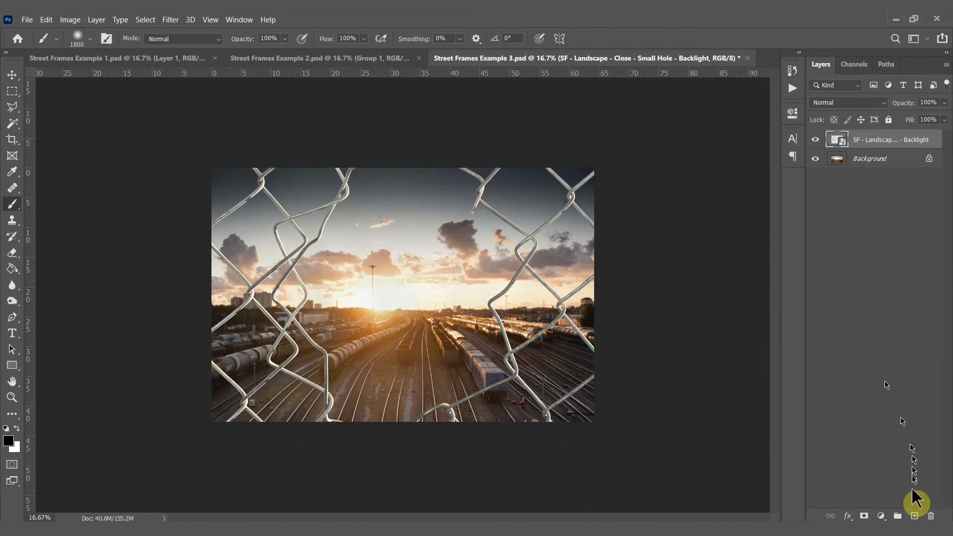
Add a Brightness/Contrast adjustment clipped to the fence layer, with brightness -71 and contrast 11
click(881, 516)
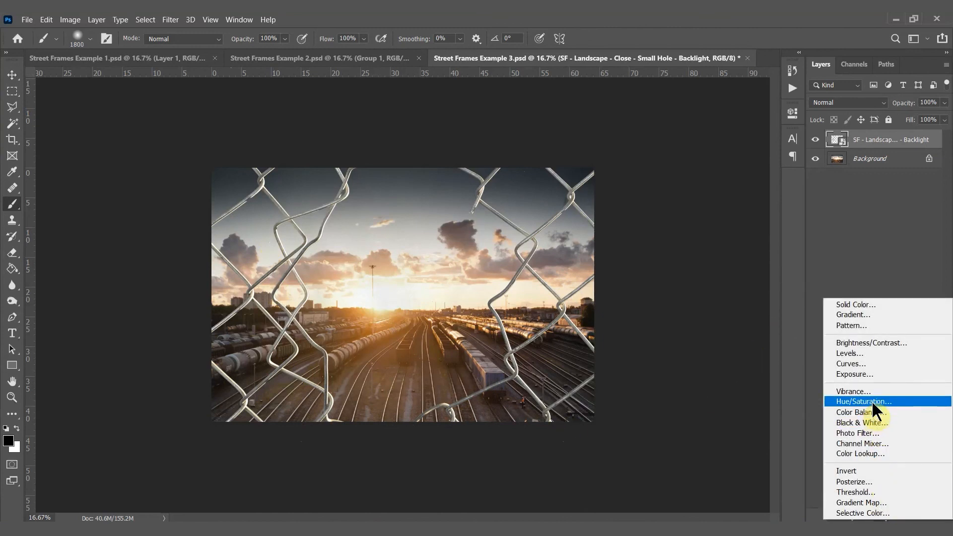
click(879, 343)
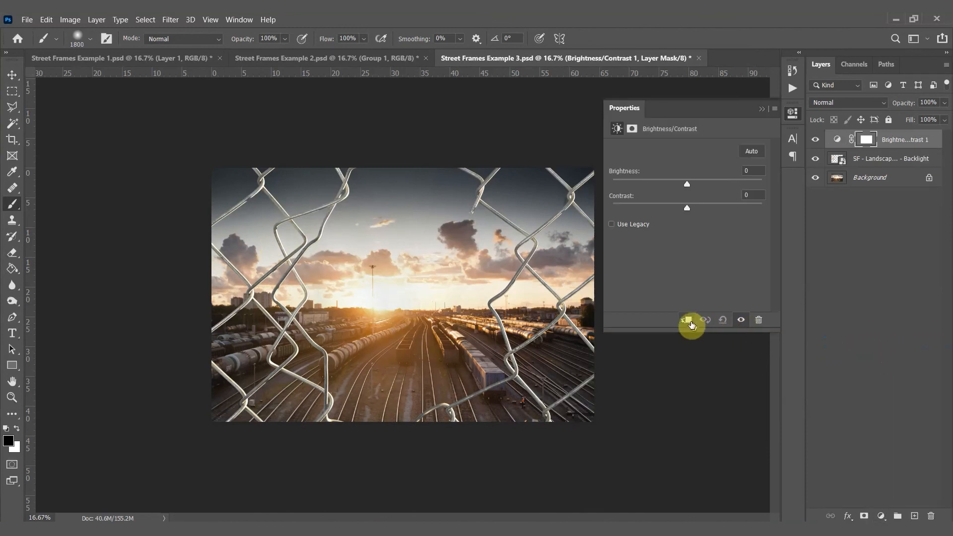
drag(687, 184, 657, 189)
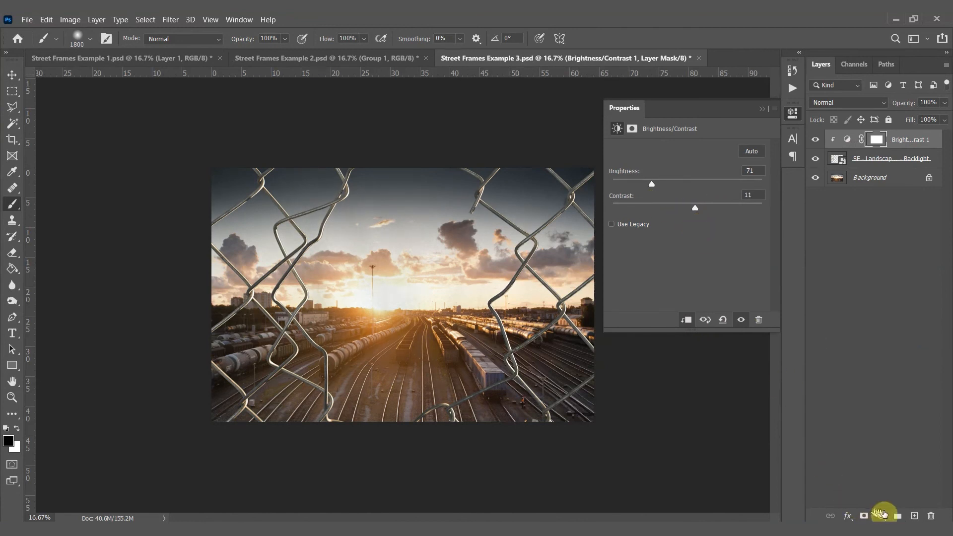
Add a Hue/Saturation adjustment clipped to the fence, with Colorize on, hue 23, saturation 18 and lightness -5
click(882, 517)
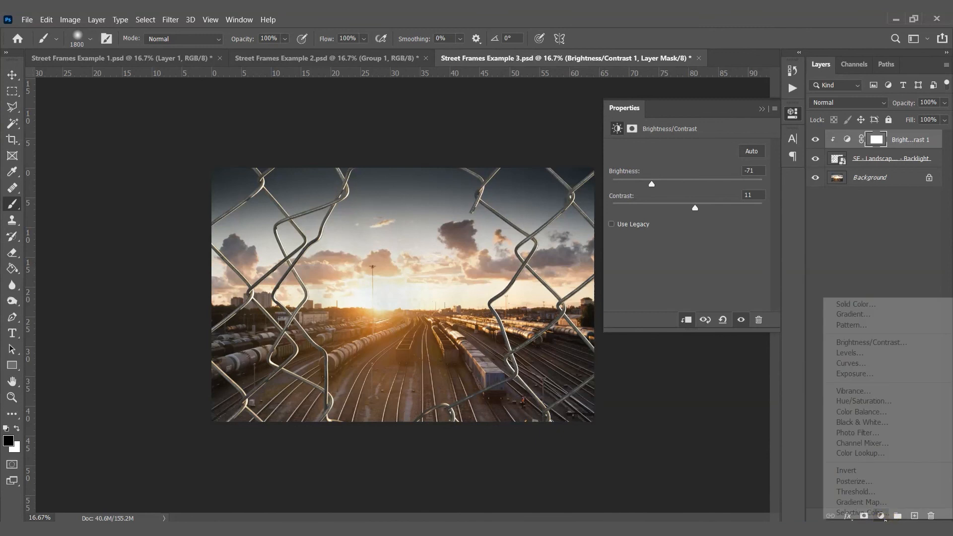
click(873, 402)
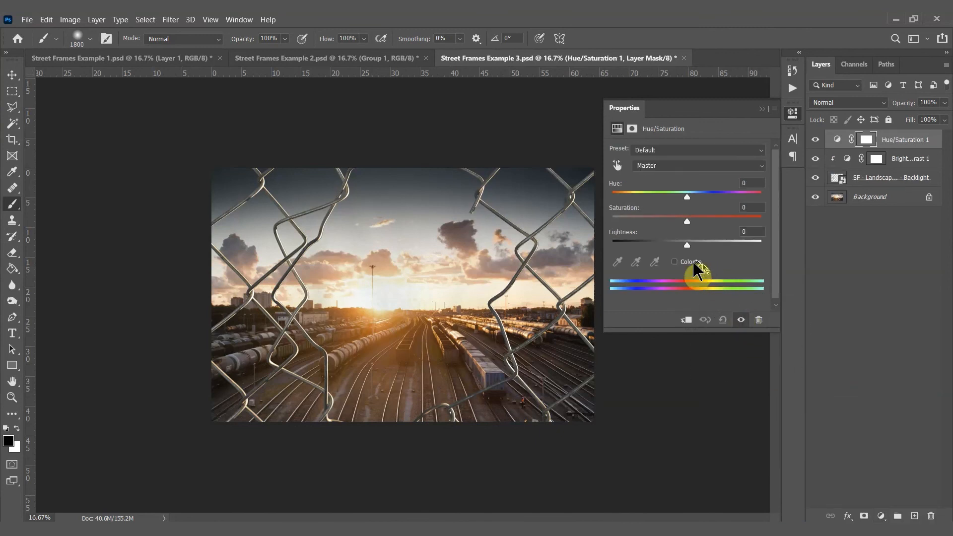
click(694, 264)
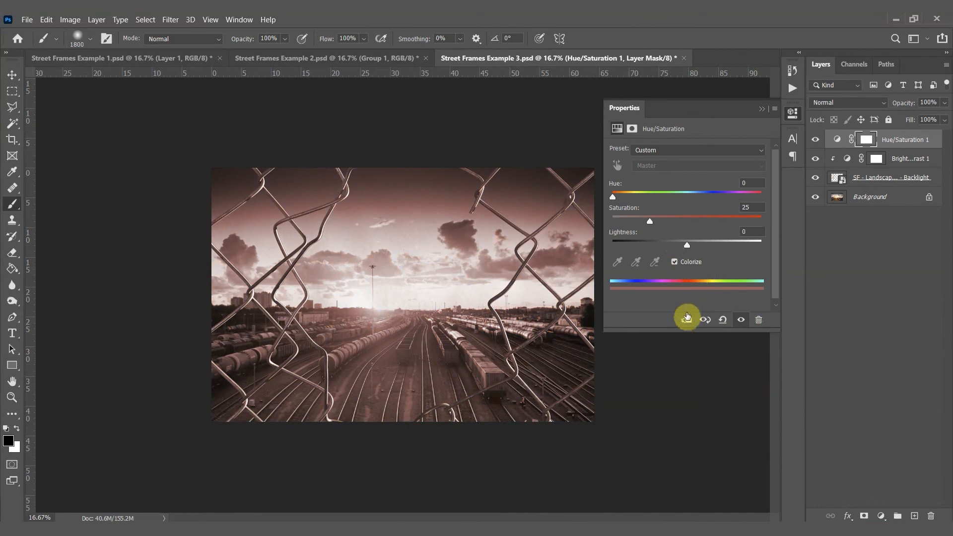
click(688, 323)
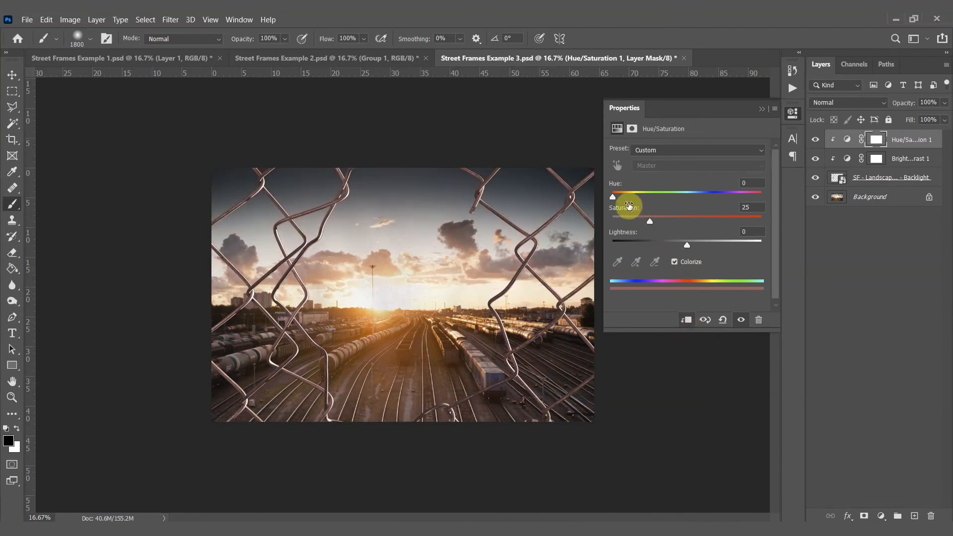
drag(617, 198, 627, 197)
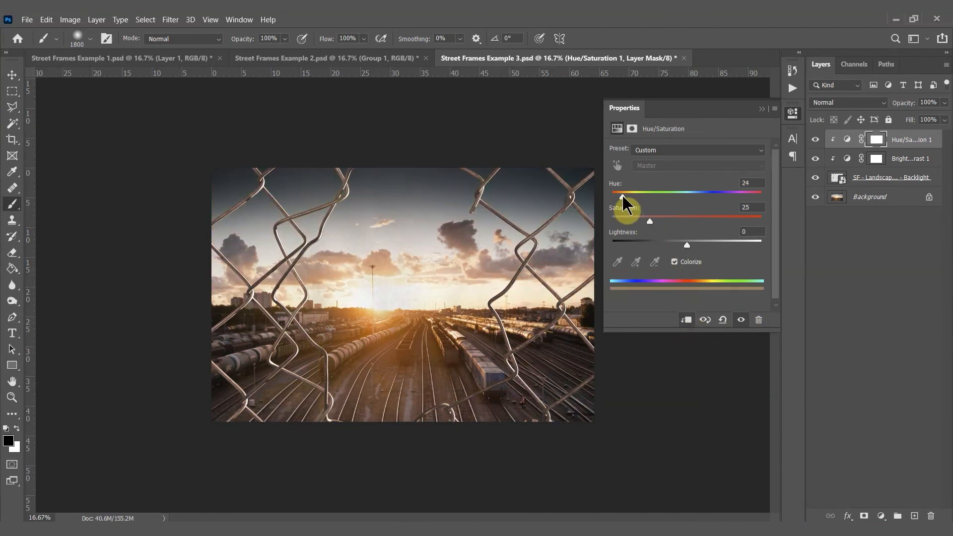
drag(650, 234, 640, 230)
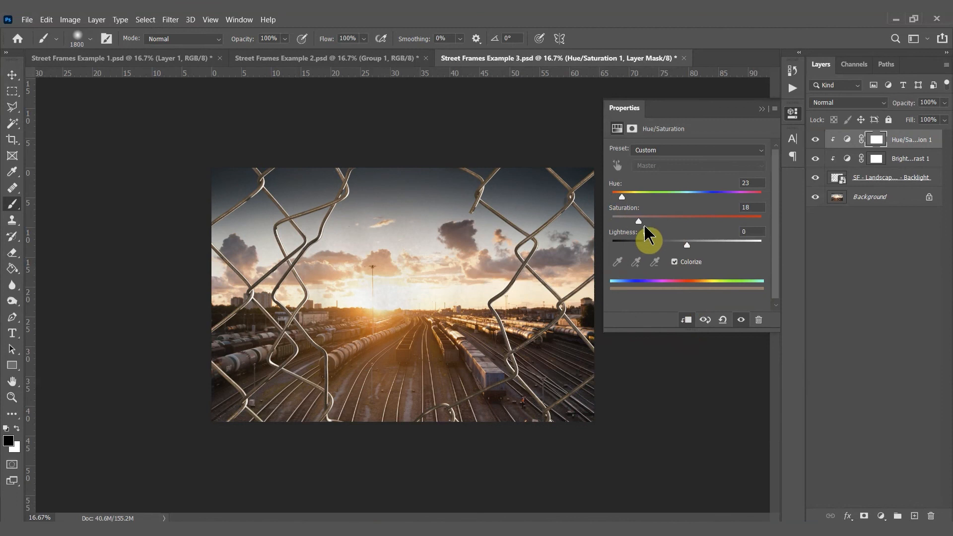
mouse_move(640, 222)
mouse_down()
mouse_move(676, 221)
mouse_move(620, 219)
mouse_move(638, 219)
mouse_up()
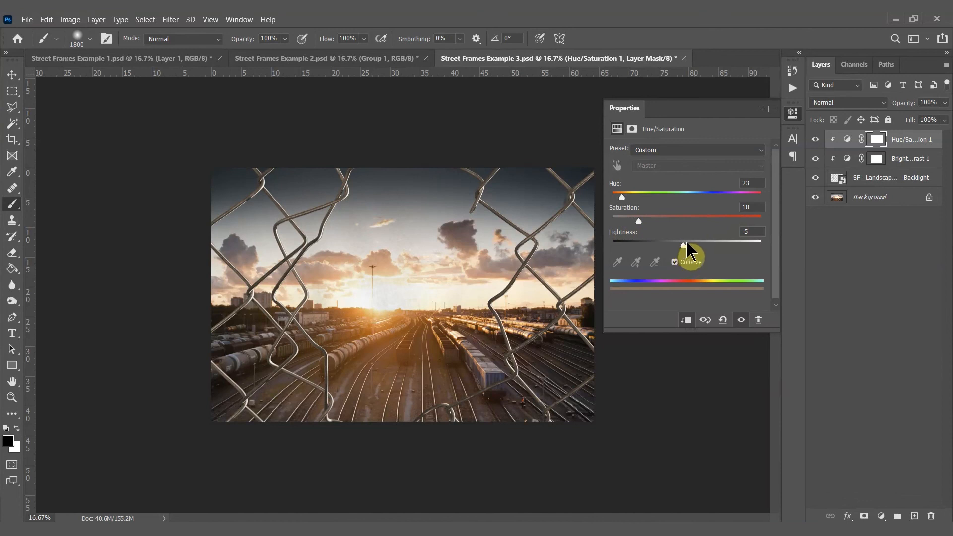
click(761, 109)
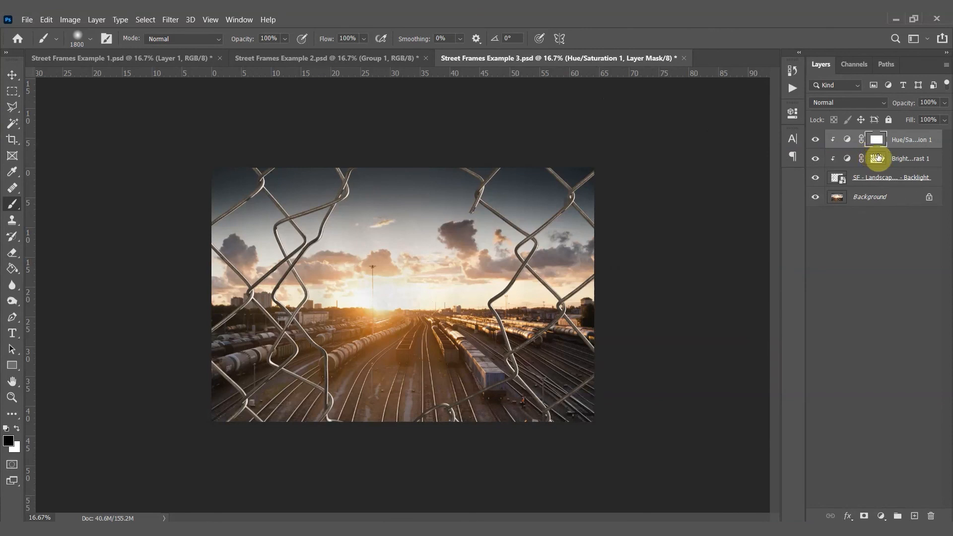
Convert the Hue/Saturation and Brightness/Contrast adjustments and the fence layer together into one smart object
shift+click(877, 158)
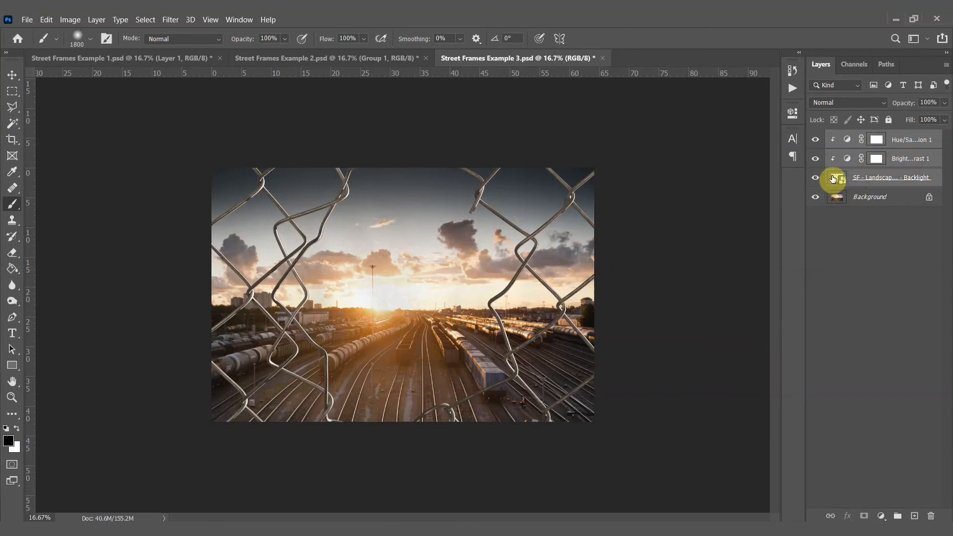
right_click(832, 179)
right_click(905, 162)
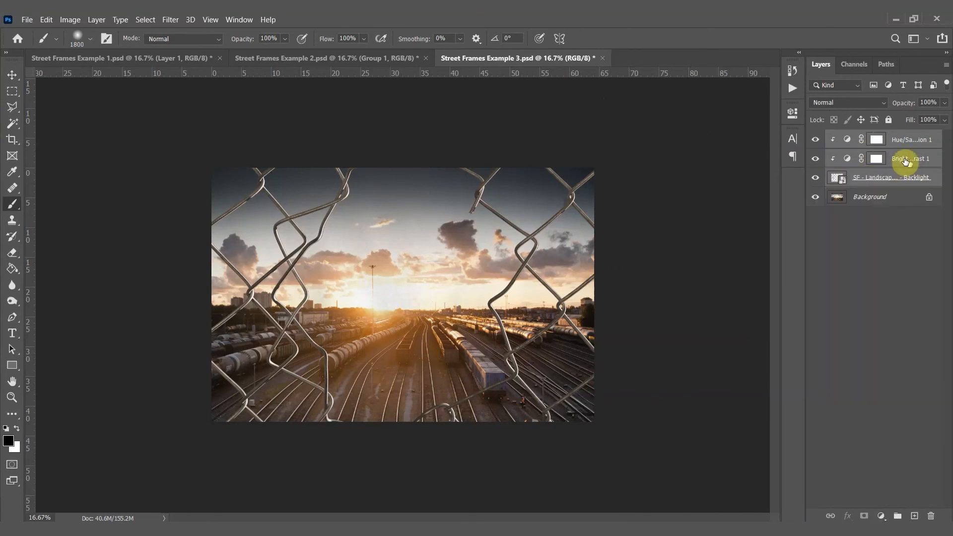
click(847, 175)
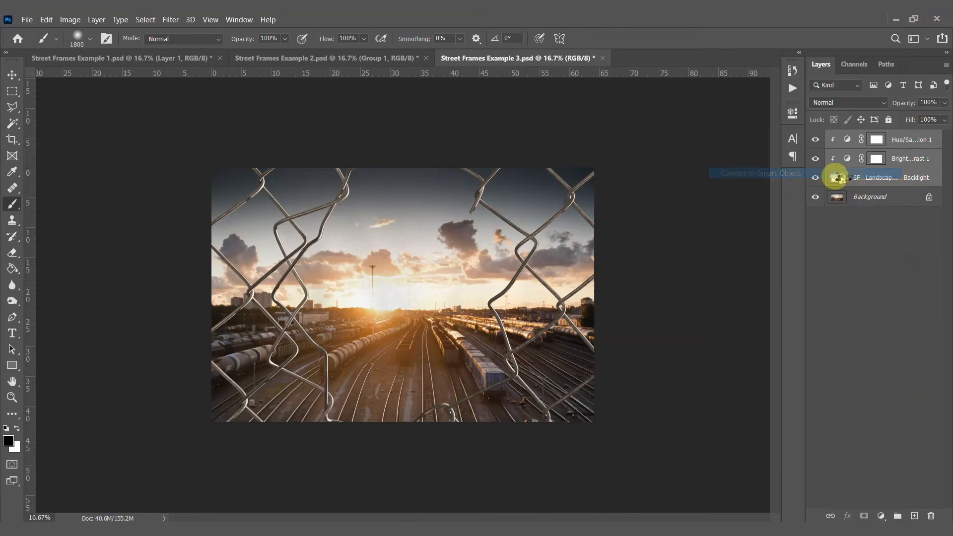
Apply a moderate Gaussian Blur to the sunset photo's fence smart object as an editable smart filter
click(170, 20)
mouse_move(189, 152)
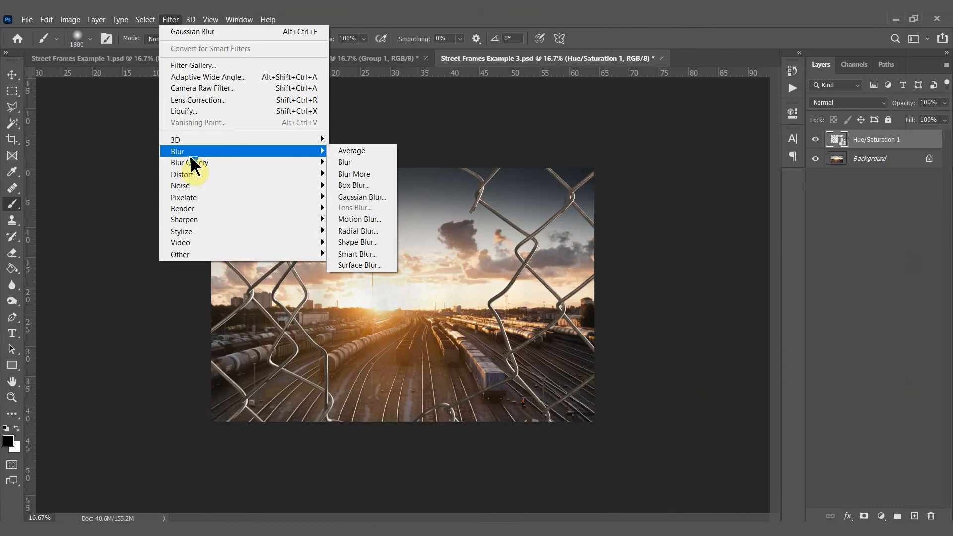
click(374, 197)
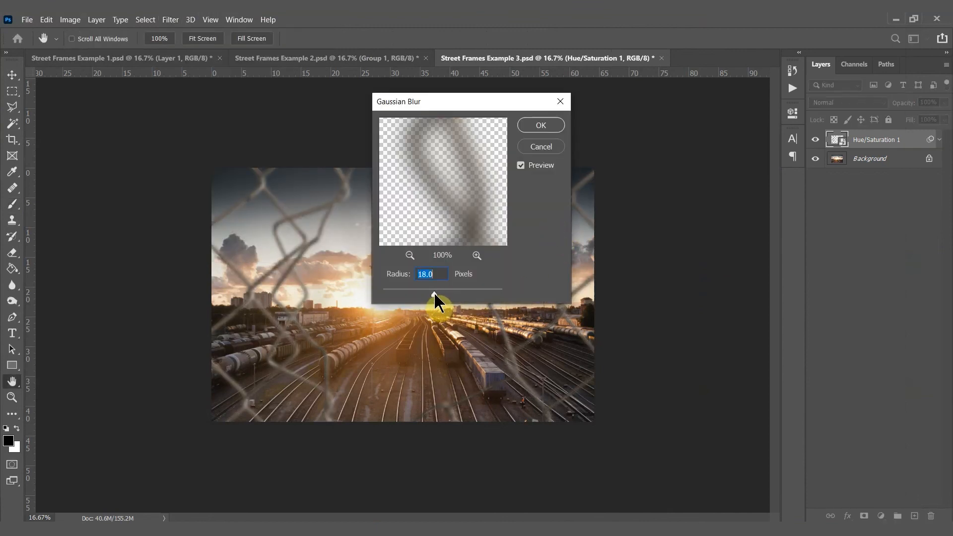
click(541, 125)
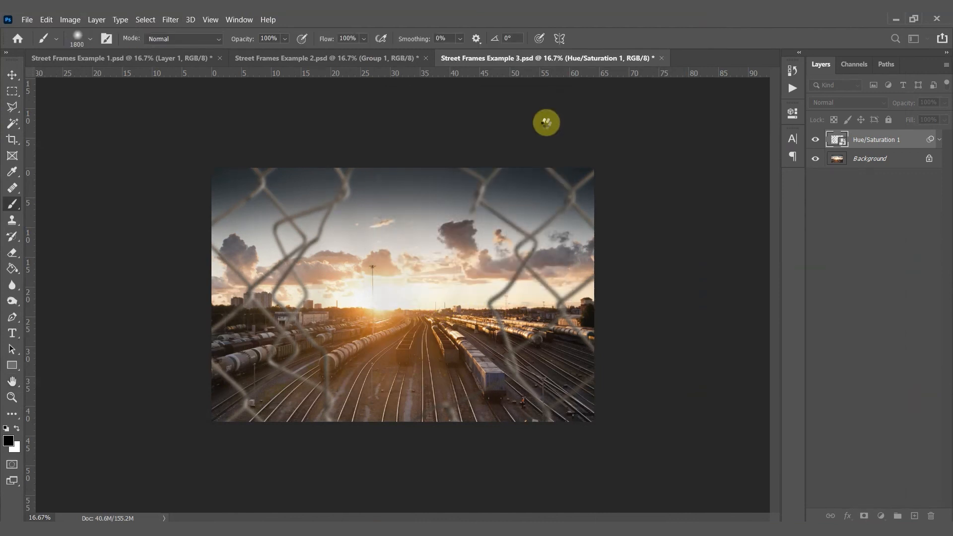